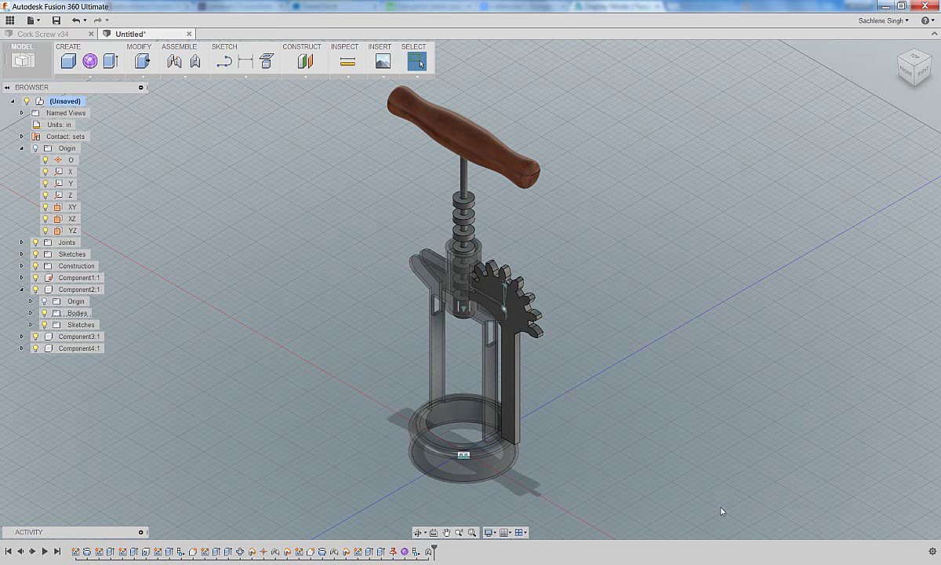
Start a form and extrude the end face of the geared arm 0.75 in downward as a new body with 4 front faces
{"action": "left_click", "coordinate": [97, 67]}
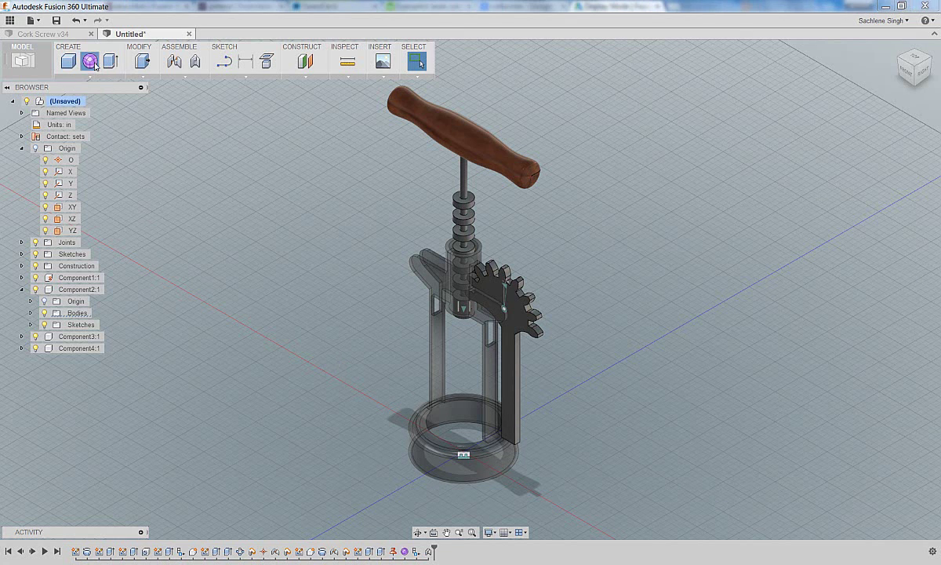
{"action": "middle_click_drag", "start_coordinate": [452, 453], "coordinate": [465, 378], "text": "shift"}
{"action": "left_click", "coordinate": [70, 78]}
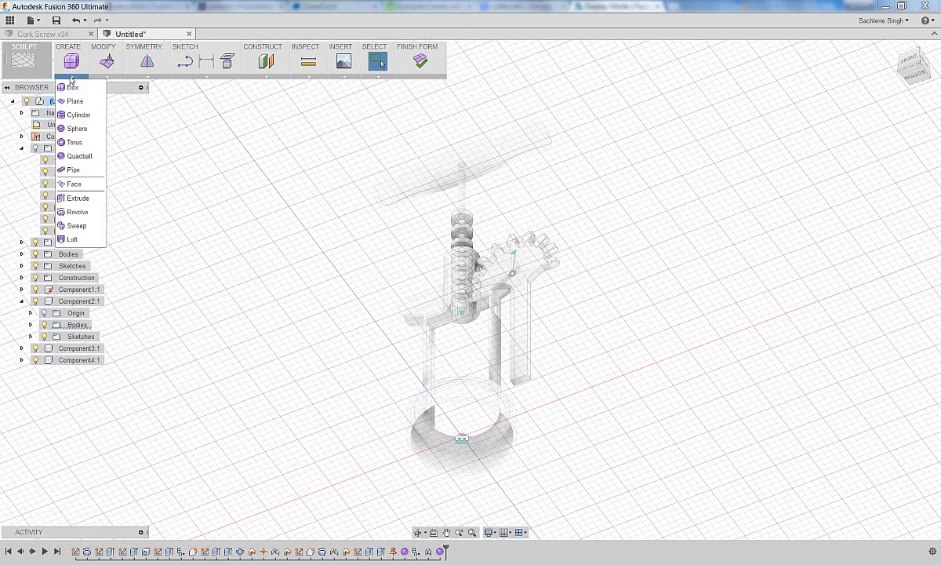
{"action": "left_click", "coordinate": [78, 197]}
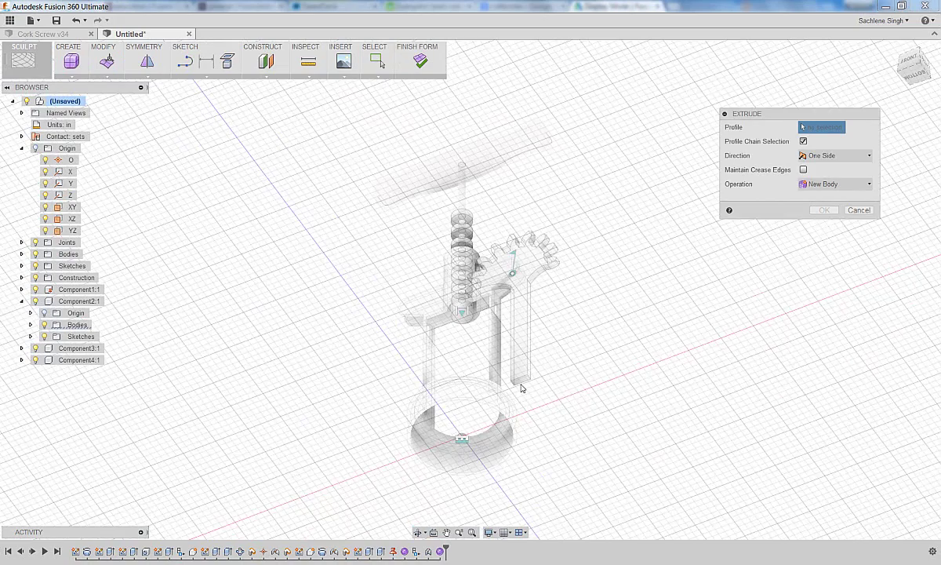
{"action": "scroll", "coordinate": [522, 387], "scroll_direction": "up", "scroll_amount": 5}
{"action": "left_click", "coordinate": [526, 369]}
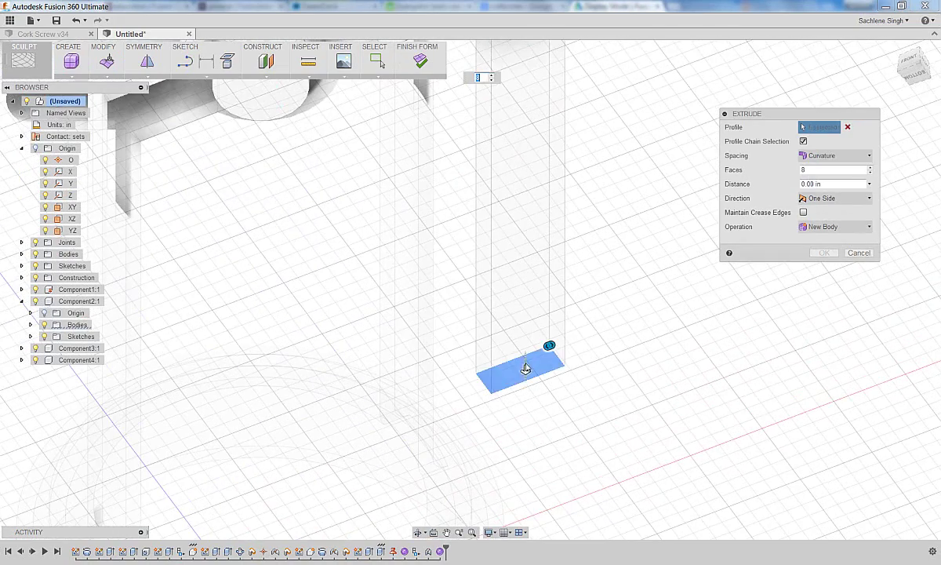
{"action": "scroll", "coordinate": [524, 365], "scroll_direction": "down", "scroll_amount": 4}
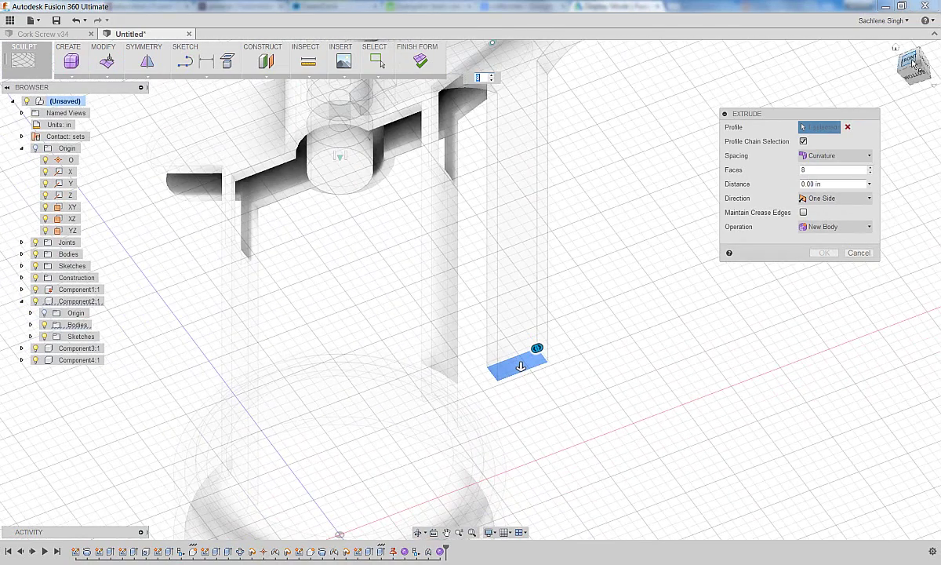
{"action": "left_click", "coordinate": [910, 61]}
{"action": "scroll", "coordinate": [560, 160], "scroll_direction": "up", "scroll_amount": 2}
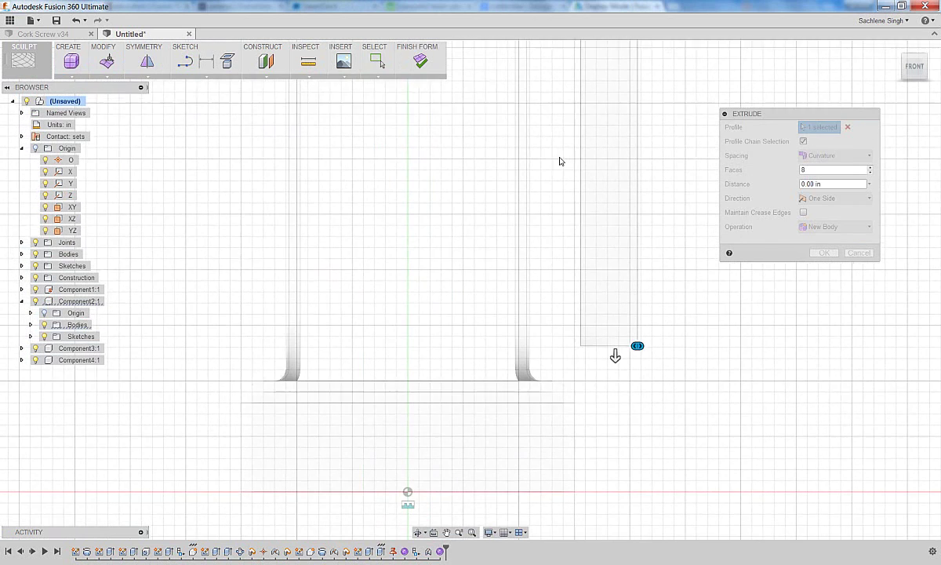
{"action": "left_click_drag", "start_coordinate": [615, 350], "coordinate": [615, 516]}
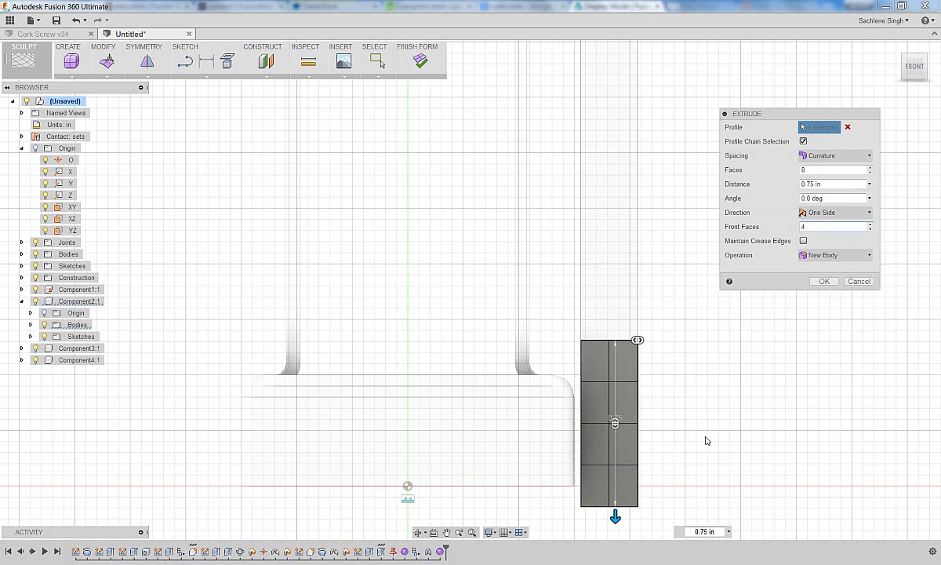
{"action": "right_click", "coordinate": [692, 389]}
{"action": "left_click", "coordinate": [745, 398]}
Apply internal mirror symmetry to the form across the two adjacent upper faces on its narrow side
{"action": "scroll", "coordinate": [696, 416], "scroll_direction": "down", "scroll_amount": 1}
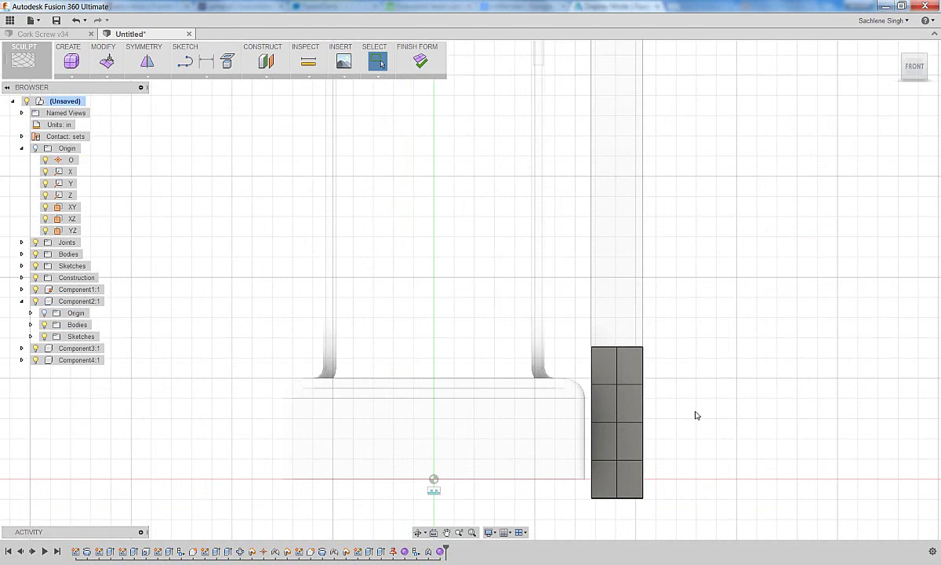
{"action": "left_click", "coordinate": [147, 61]}
{"action": "middle_click_drag", "start_coordinate": [674, 373], "coordinate": [622, 372], "text": "shift"}
{"action": "scroll", "coordinate": [405, 387], "scroll_direction": "up", "scroll_amount": 4}
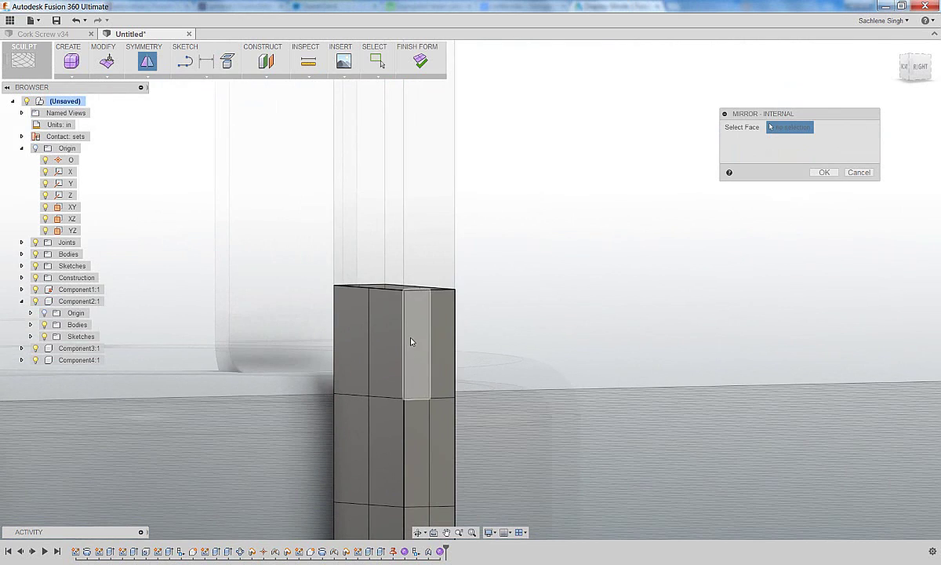
{"action": "left_click", "coordinate": [412, 343]}
{"action": "left_click", "coordinate": [451, 339]}
{"action": "right_click", "coordinate": [609, 342]}
{"action": "left_click", "coordinate": [657, 337]}
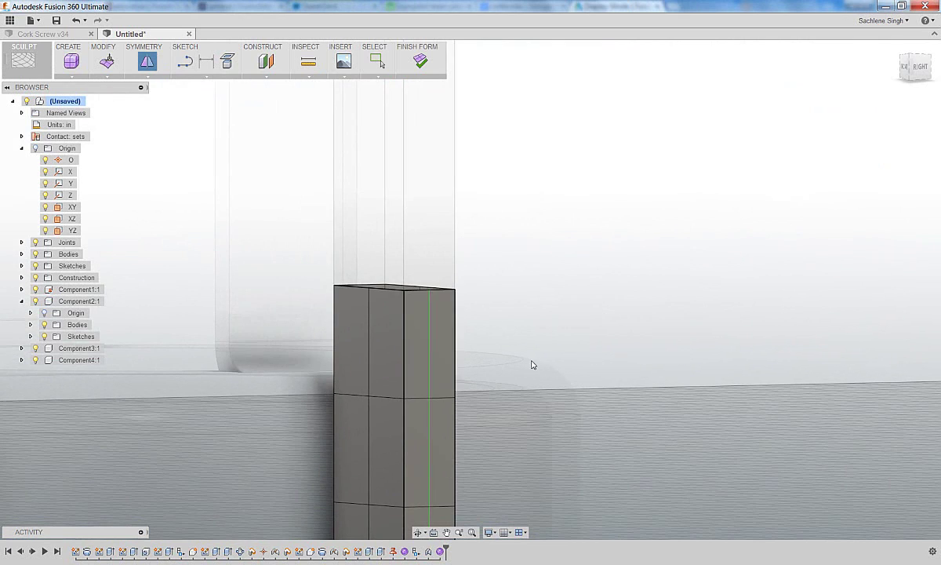
Edit the form by moving the uppermost inner horizontal edges of the wide front side outward about 0.05 in
{"action": "scroll", "coordinate": [537, 358], "scroll_direction": "down", "scroll_amount": 2}
{"action": "scroll", "coordinate": [537, 358], "scroll_direction": "down", "scroll_amount": 2}
{"action": "middle_click_drag", "start_coordinate": [498, 384], "coordinate": [499, 386], "text": "shift"}
{"action": "middle_click_drag", "start_coordinate": [503, 442], "coordinate": [506, 311]}
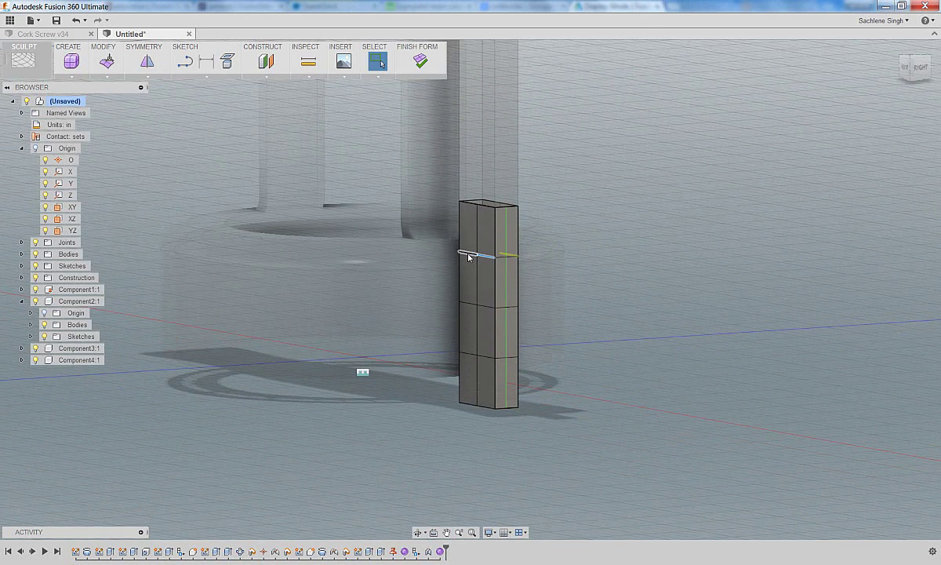
{"action": "key", "text": "Return"}
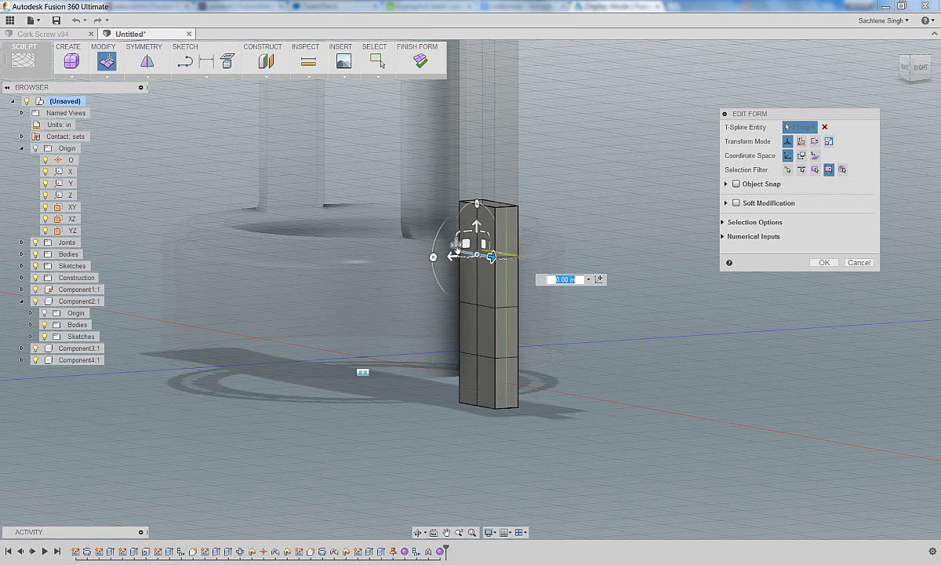
{"action": "left_click_drag", "start_coordinate": [453, 256], "coordinate": [441, 257]}
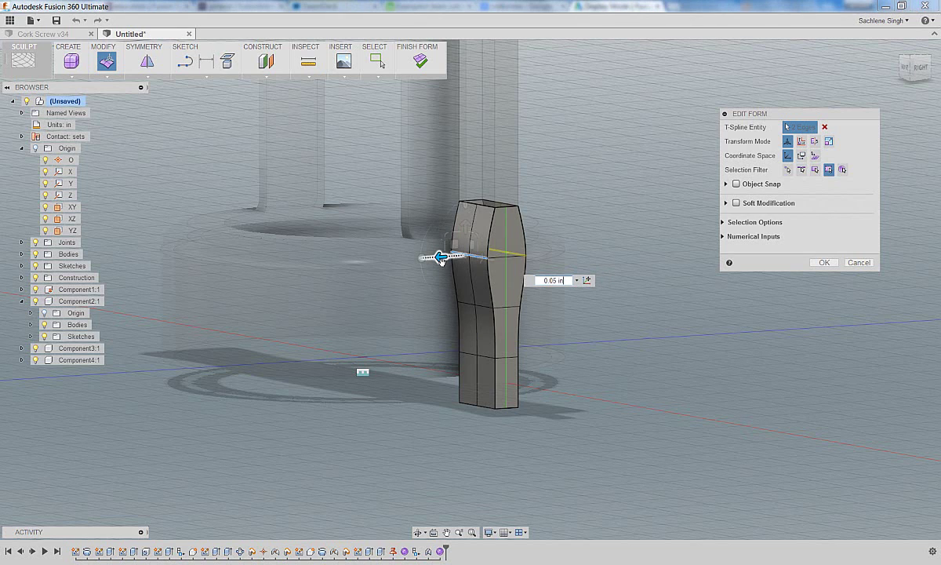
Move the front side's middle horizontal edges outward about 0.10 in and the lower ones about 0.05 in, and accept the edit
{"action": "left_click", "coordinate": [469, 306]}
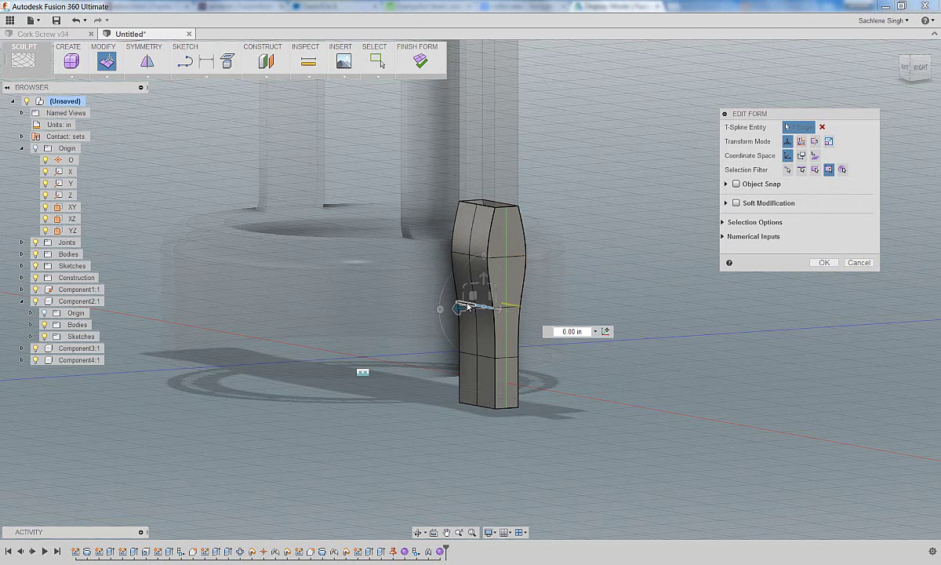
{"action": "left_click_drag", "start_coordinate": [468, 306], "coordinate": [438, 307]}
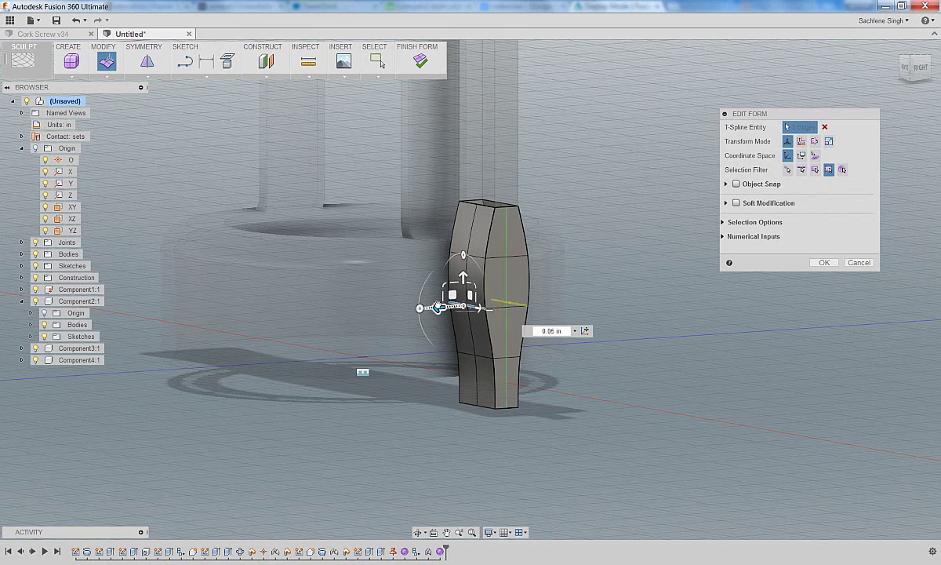
{"action": "left_click_drag", "start_coordinate": [437, 307], "coordinate": [421, 309]}
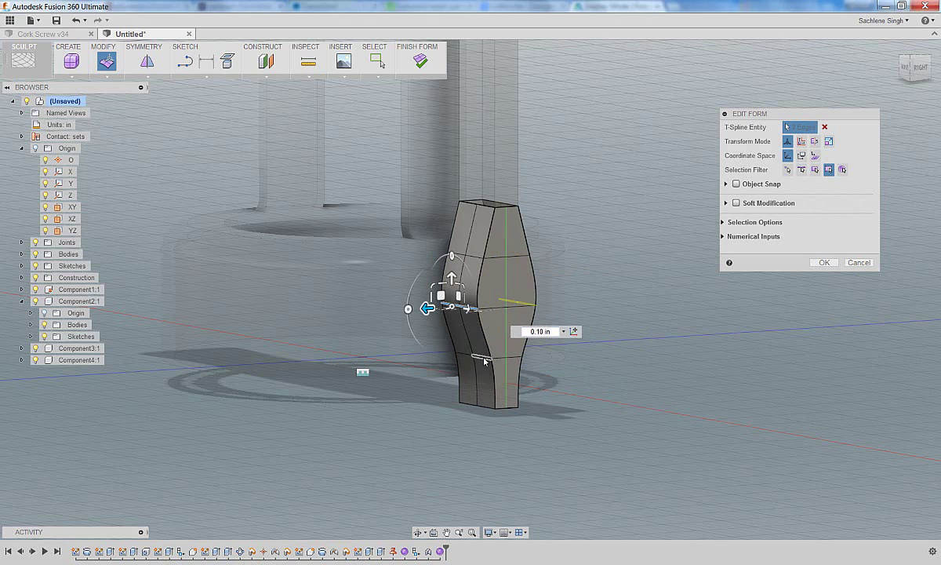
{"action": "left_click", "coordinate": [460, 357]}
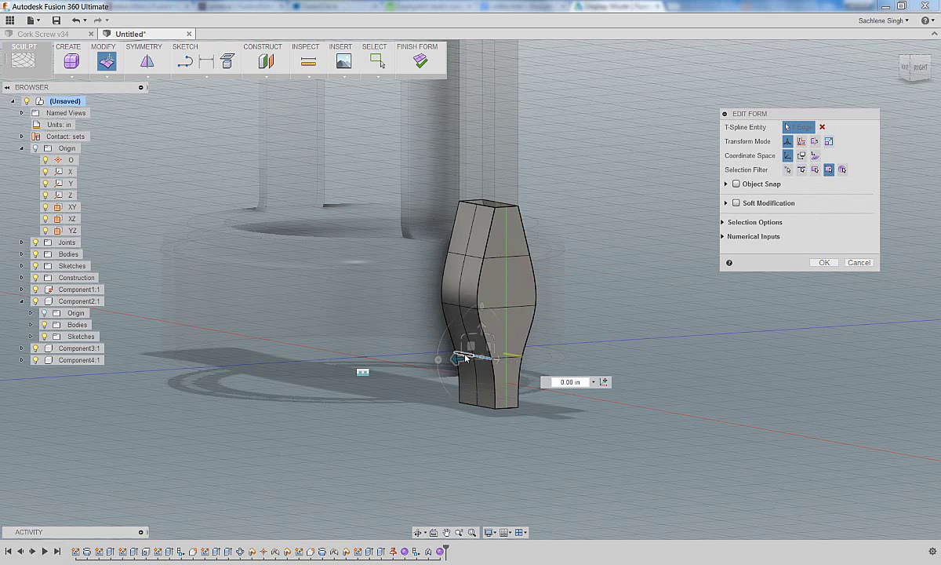
{"action": "left_click_drag", "start_coordinate": [465, 358], "coordinate": [437, 358]}
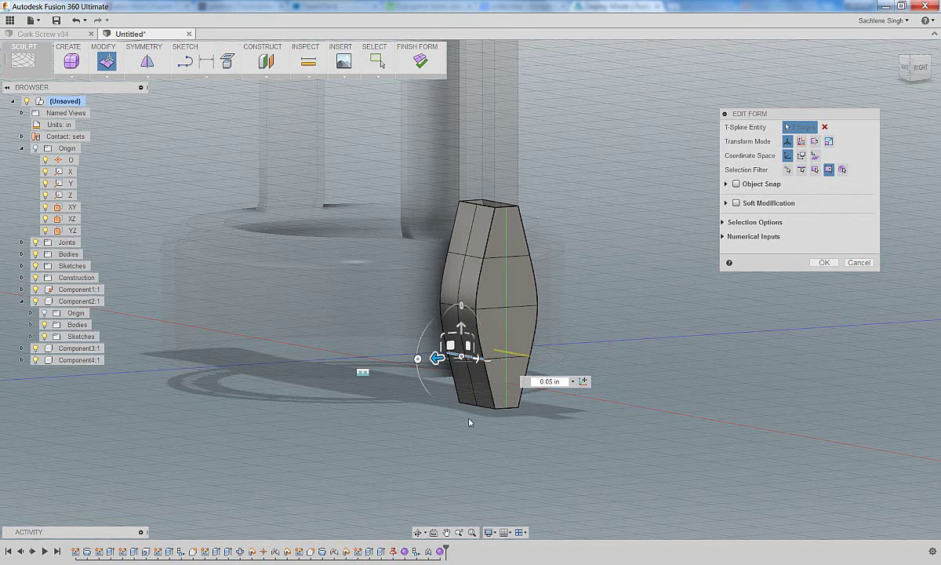
{"action": "left_click", "coordinate": [822, 262]}
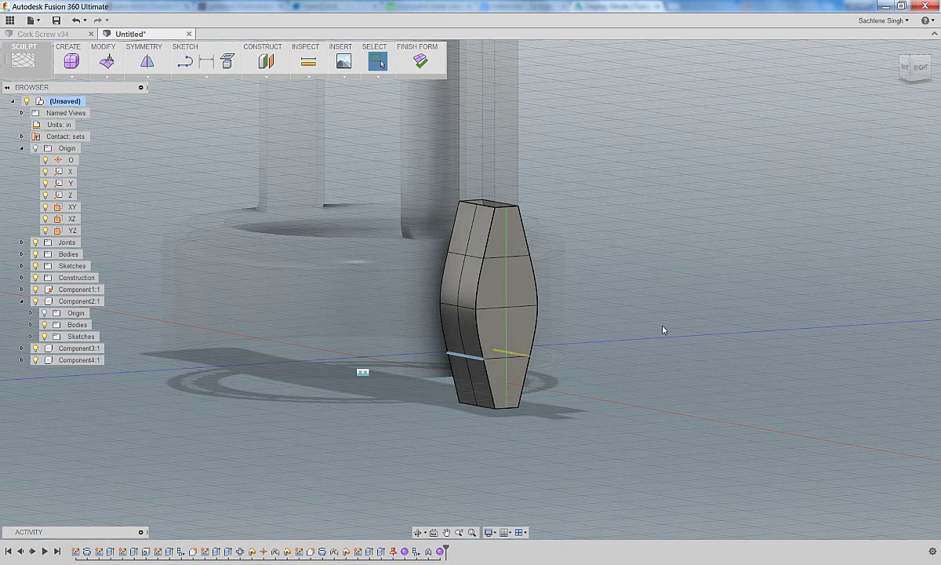
Add a second internal mirror symmetry between the two adjacent upper faces on the form's wide front side
{"action": "key", "text": "ctrl+z"}
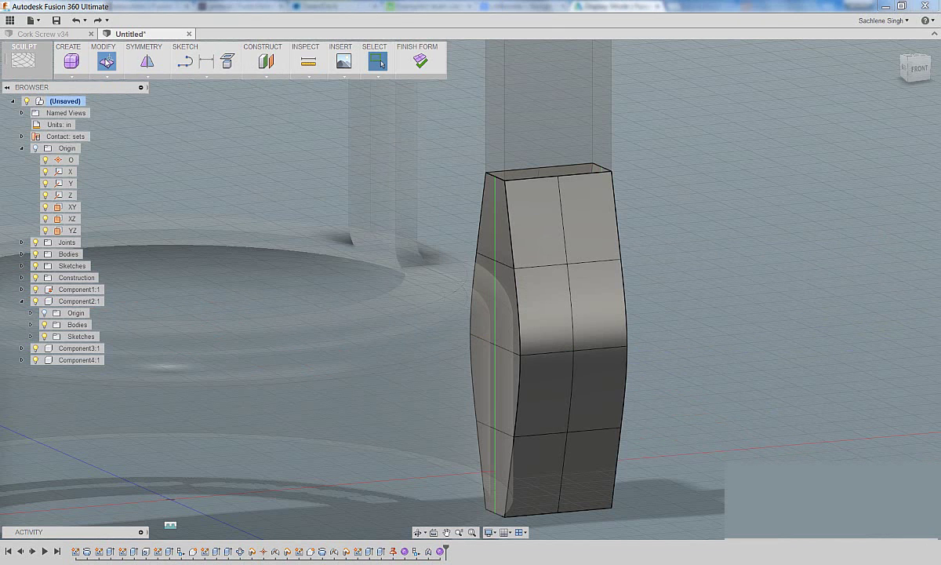
{"action": "left_click", "coordinate": [147, 62]}
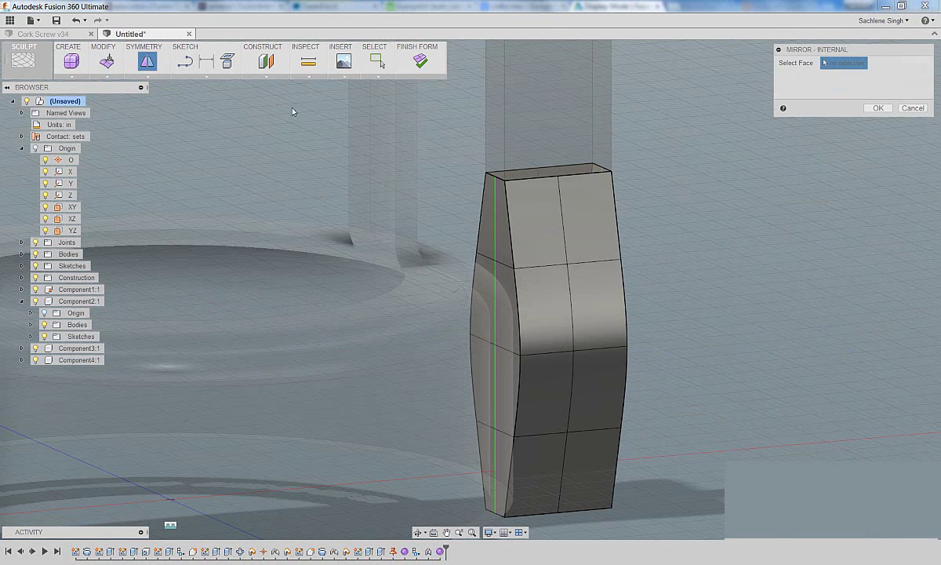
{"action": "left_click", "coordinate": [535, 205]}
{"action": "left_click", "coordinate": [593, 213]}
{"action": "right_click", "coordinate": [729, 262]}
{"action": "left_click", "coordinate": [765, 258]}
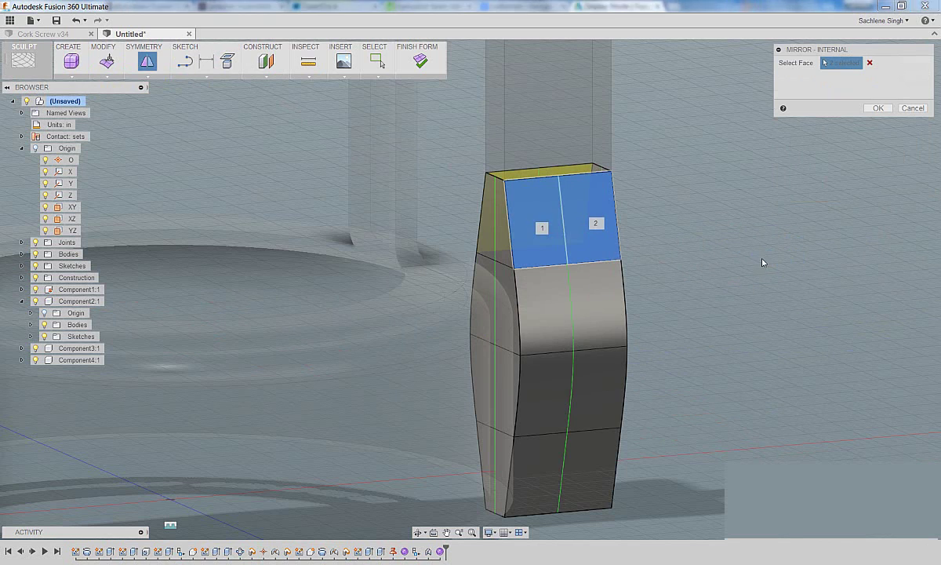
Move the narrow side's upper horizontal edge inward, and its middle horizontal edge inward about 0.06 in
{"action": "right_click", "coordinate": [506, 268]}
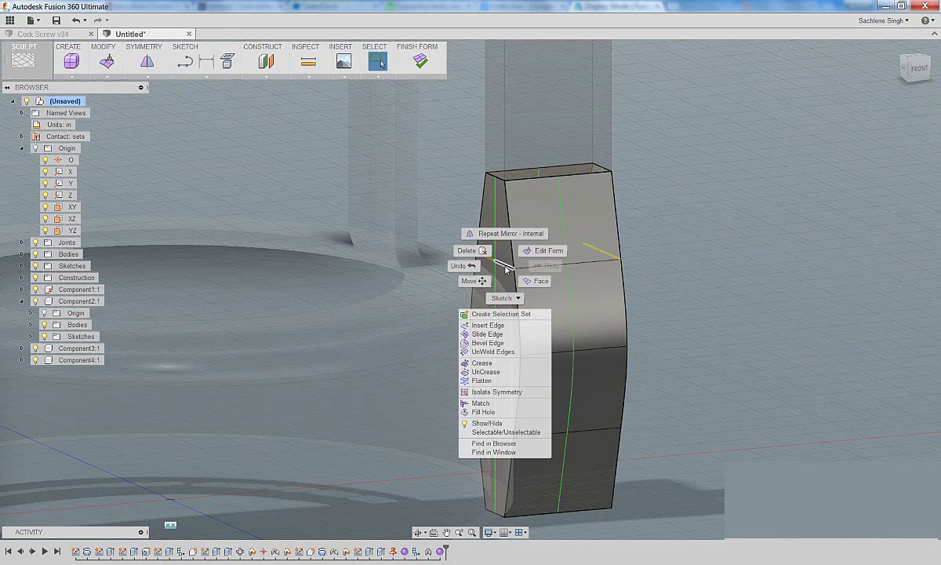
{"action": "left_click", "coordinate": [508, 252]}
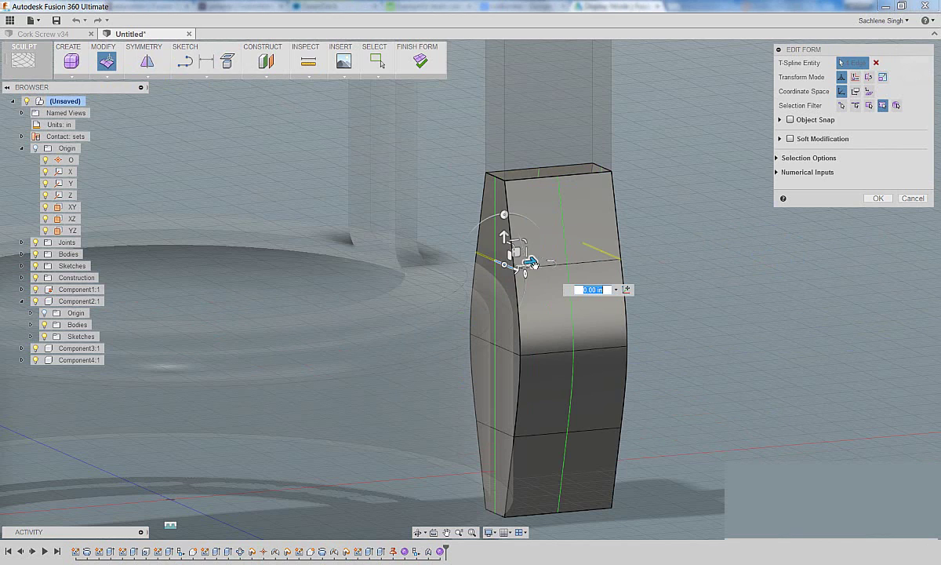
{"action": "left_click_drag", "start_coordinate": [533, 261], "coordinate": [556, 259]}
{"action": "left_click", "coordinate": [540, 347]}
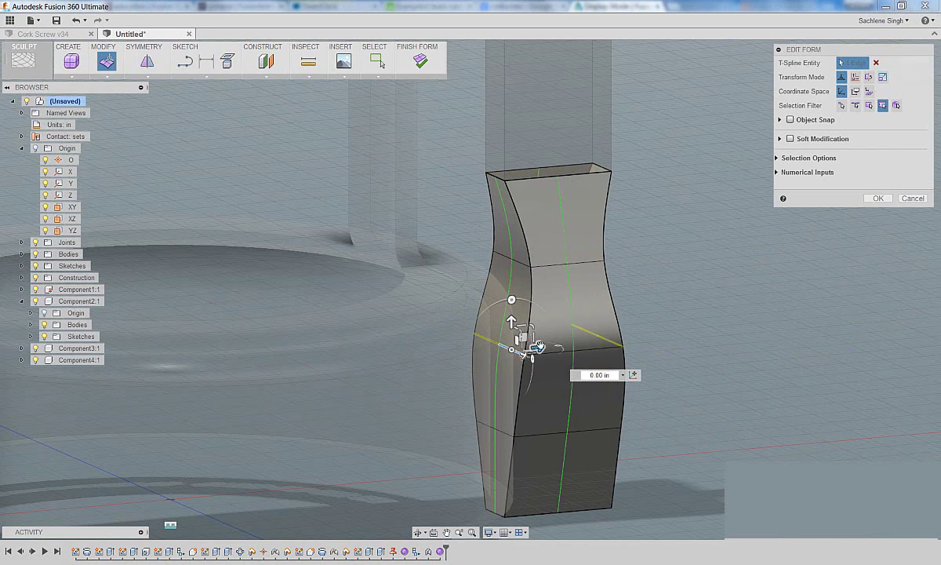
{"action": "left_click_drag", "start_coordinate": [540, 347], "coordinate": [562, 345]}
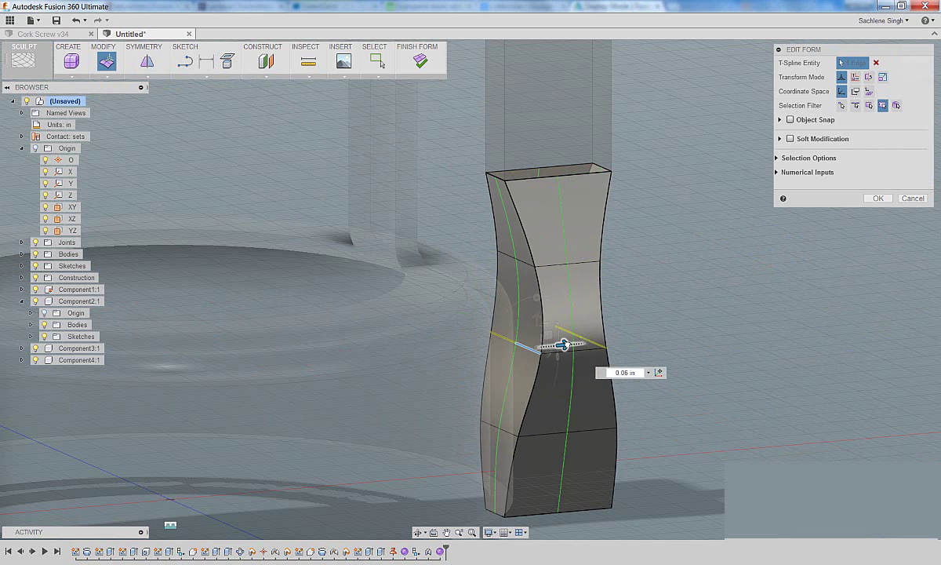
Move the narrow side's lower horizontal edge inward about 0.08 in and its bottom edge about 0.07 in, and accept the edit
{"action": "left_click", "coordinate": [522, 433]}
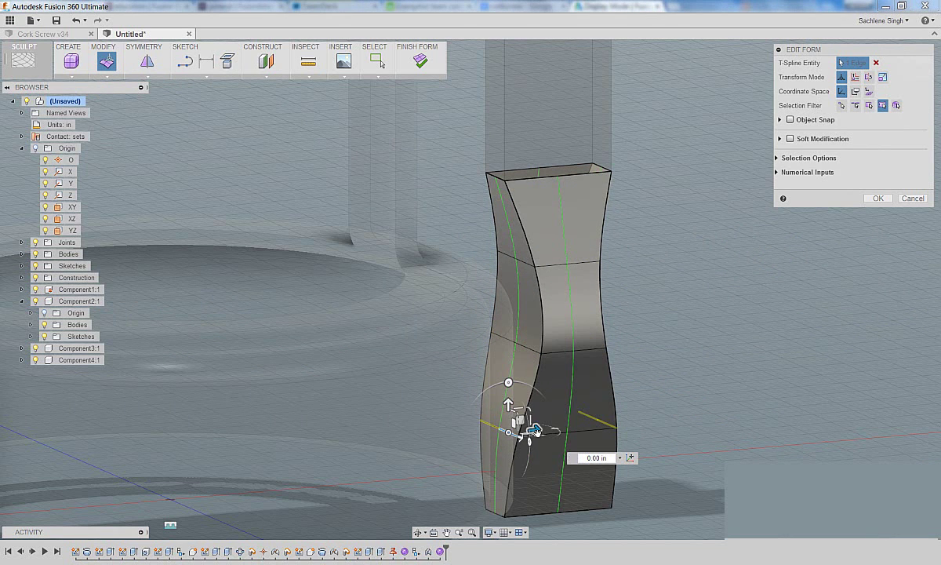
{"action": "left_click_drag", "start_coordinate": [538, 430], "coordinate": [568, 428]}
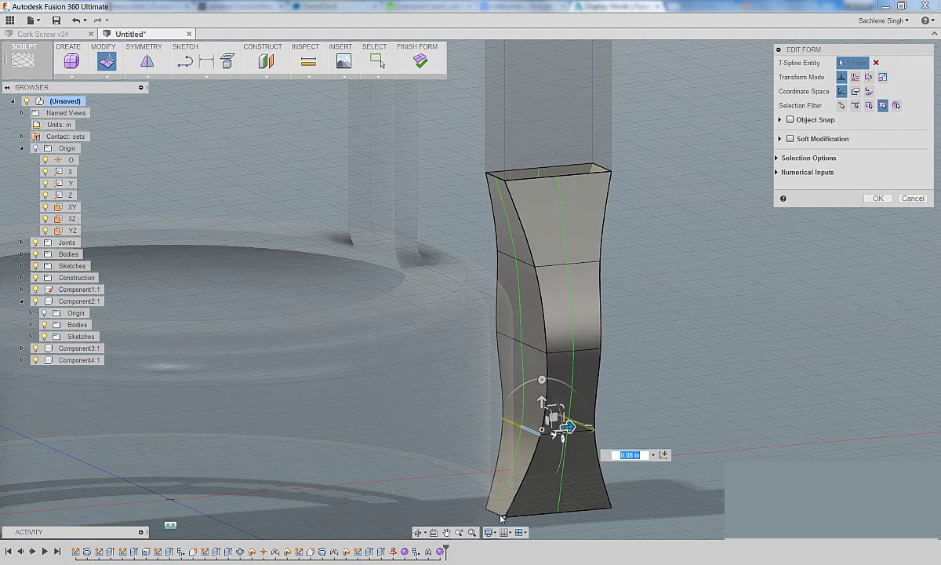
{"action": "scroll", "coordinate": [499, 519], "scroll_direction": "up", "scroll_amount": 3}
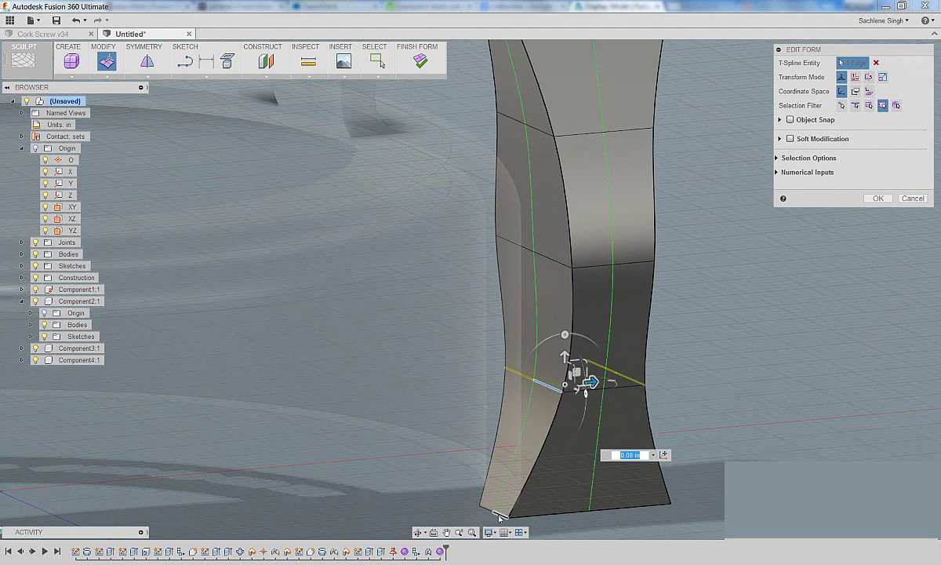
{"action": "left_click", "coordinate": [514, 513]}
{"action": "left_click_drag", "start_coordinate": [528, 510], "coordinate": [570, 507]}
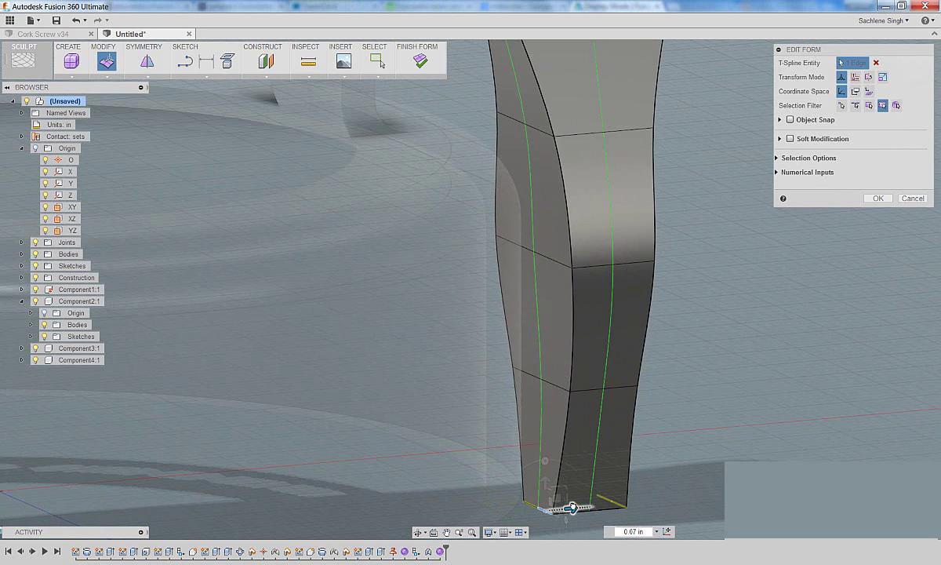
{"action": "left_click", "coordinate": [879, 198]}
Finish the form and return to the solid model with nothing left in command
{"action": "left_click", "coordinate": [594, 310]}
{"action": "scroll", "coordinate": [594, 311], "scroll_direction": "down", "scroll_amount": 5}
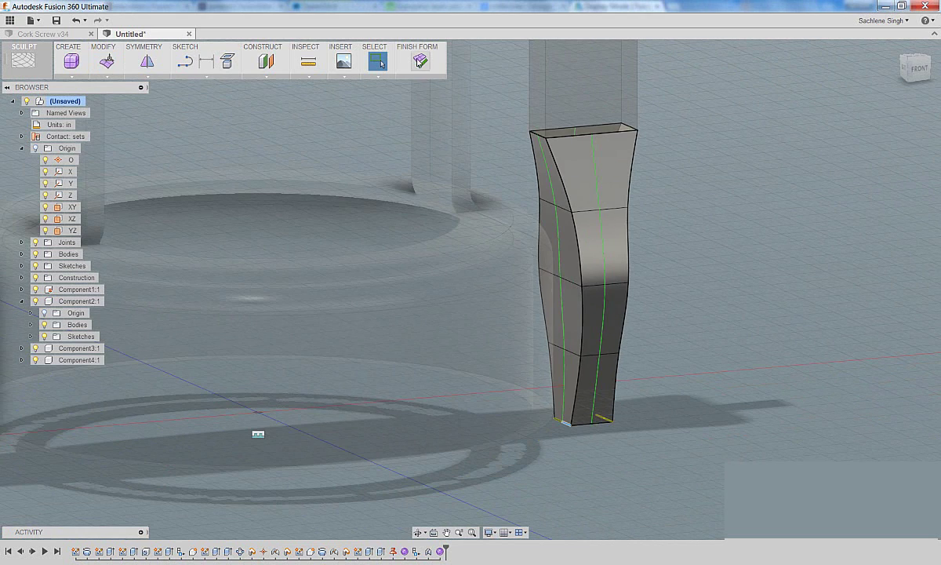
{"action": "left_click", "coordinate": [419, 60]}
{"action": "key", "text": "Escape"}
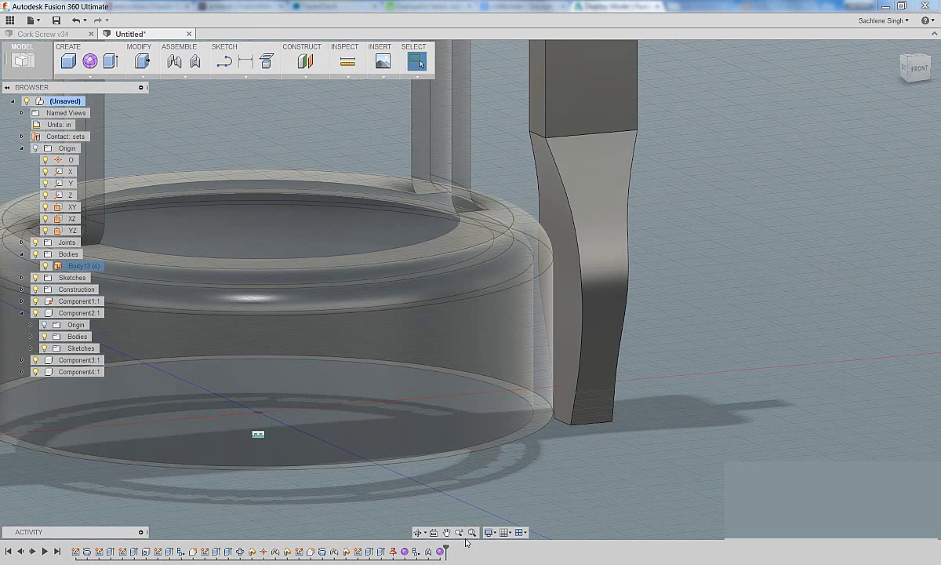
Reopen the most recent form feature, at the lower end of the geared arm, for editing
{"action": "right_click", "coordinate": [442, 553]}
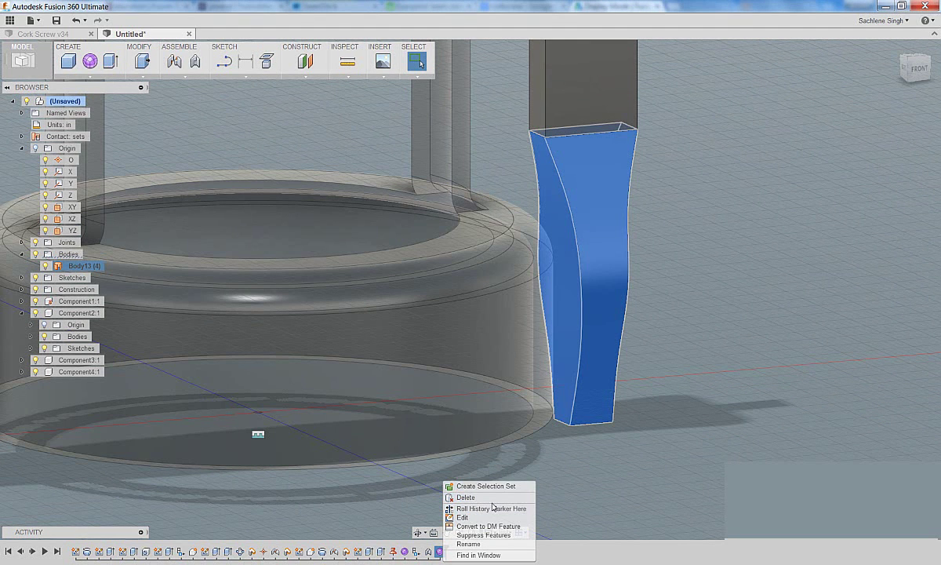
{"action": "left_click", "coordinate": [490, 517]}
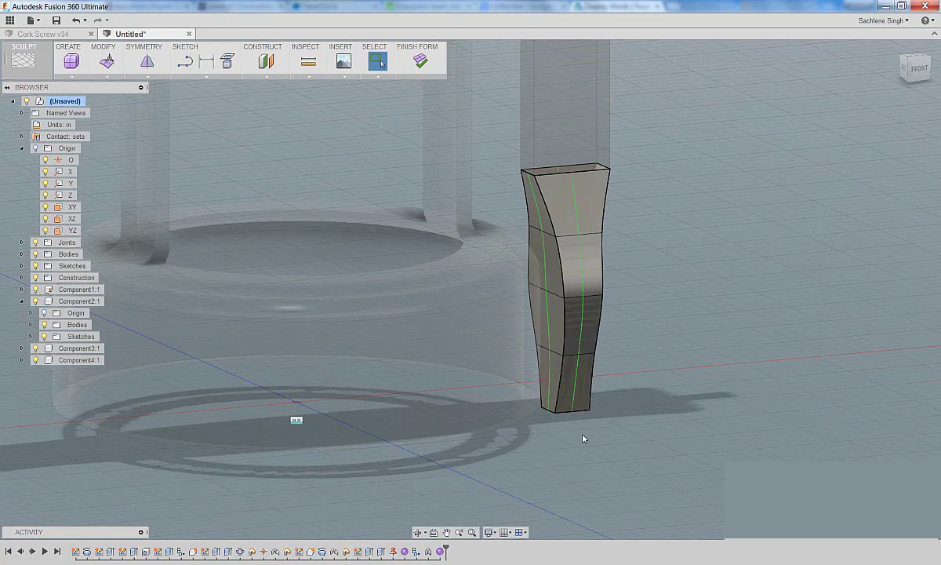
{"action": "middle_click_drag", "start_coordinate": [583, 440], "coordinate": [595, 389], "text": "shift"}
{"action": "scroll", "coordinate": [577, 384], "scroll_direction": "up", "scroll_amount": 4}
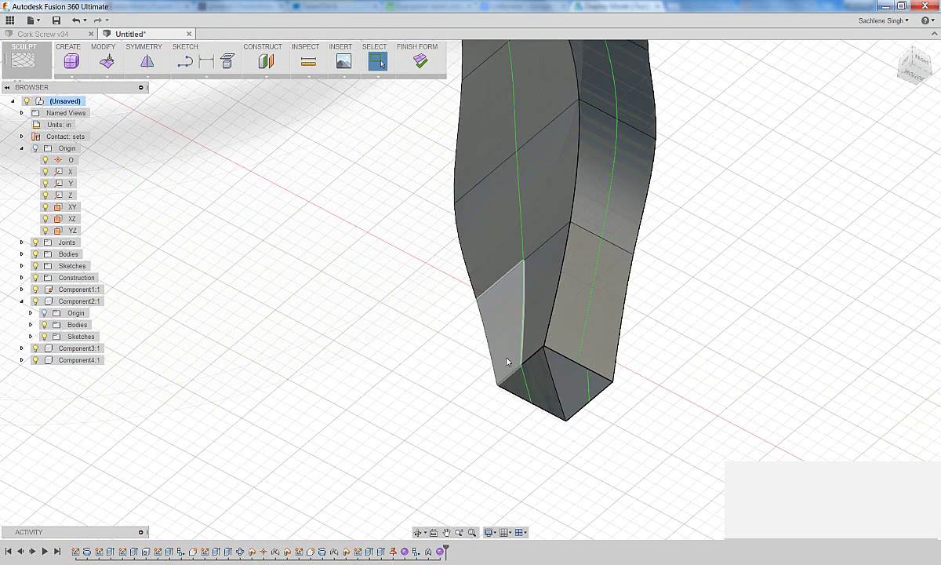
Edit the form by extruding the handle end's open bottom edge loop inward to its centre, closing the tip
{"action": "left_click", "coordinate": [106, 62]}
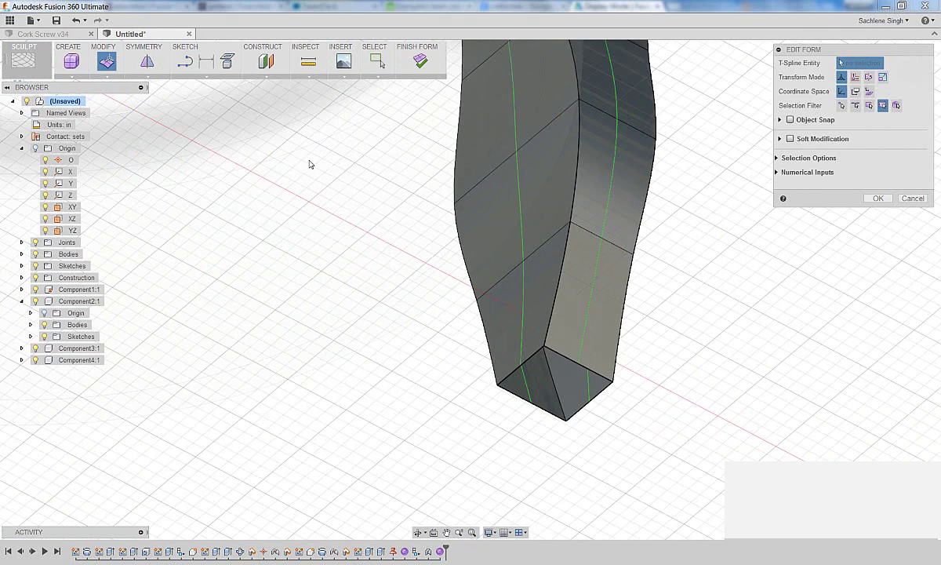
{"action": "left_click", "coordinate": [533, 359]}
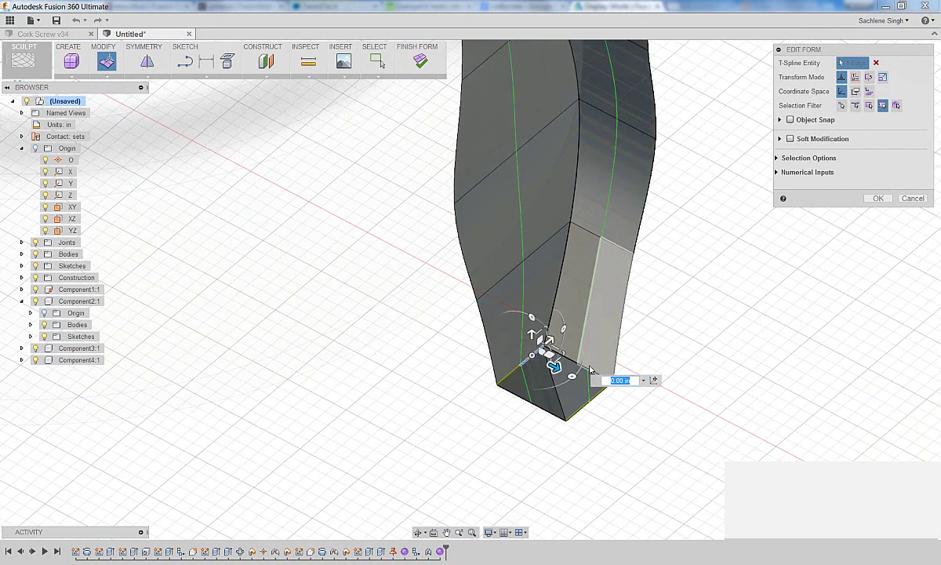
{"action": "left_click", "coordinate": [564, 381]}
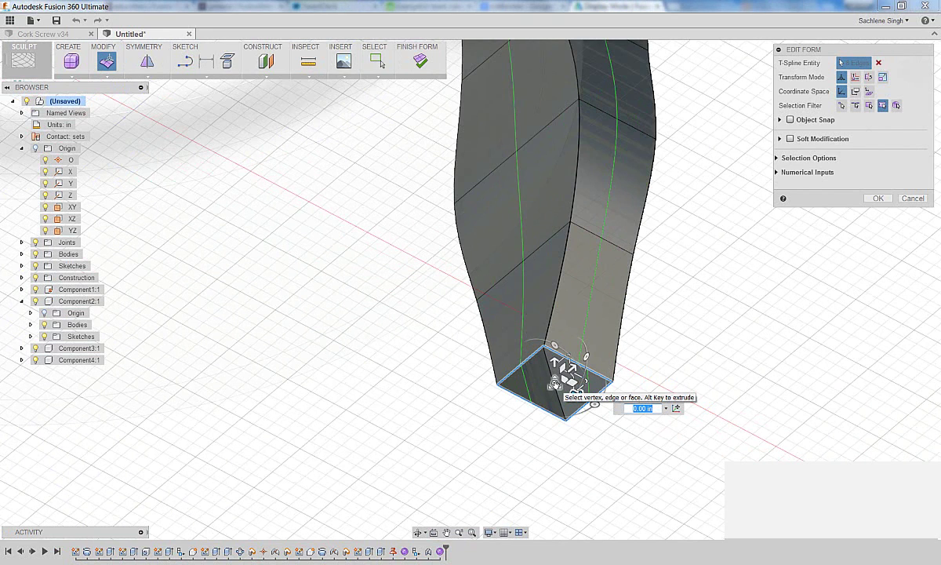
{"action": "left_click_drag", "start_coordinate": [555, 384], "coordinate": [611, 411]}
{"action": "key", "text": "Return"}
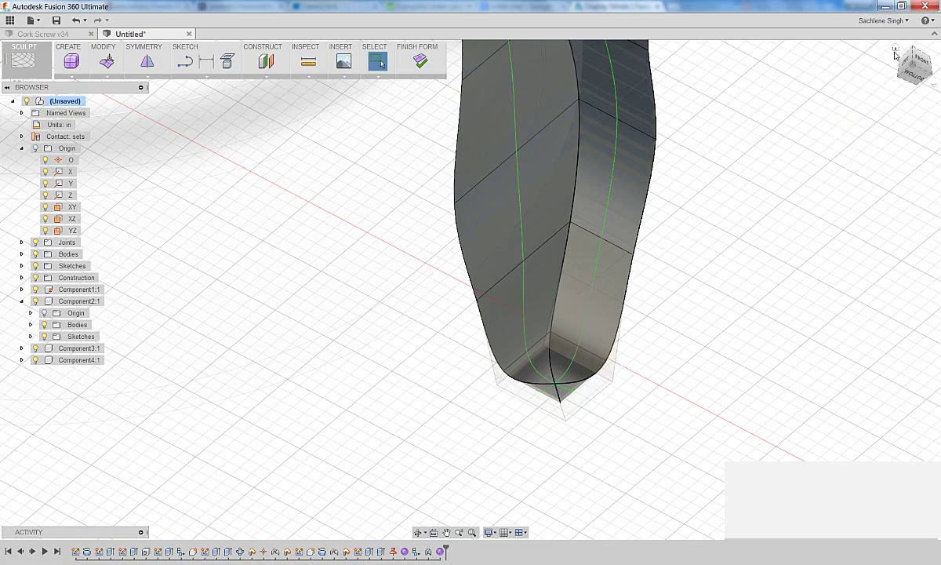
Restore the home view and finish the form to return to the solid model
{"action": "left_click", "coordinate": [898, 50]}
{"action": "left_click", "coordinate": [896, 49]}
{"action": "left_click", "coordinate": [420, 63]}
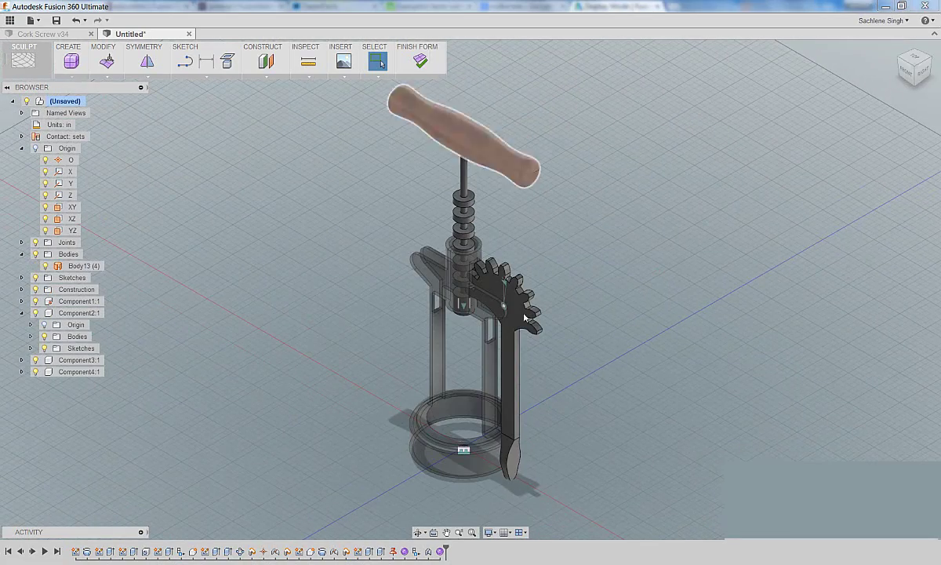
Hide Component2, the geared arm, to expose the open upper end of the sculpted handle
{"action": "middle_click_drag", "start_coordinate": [515, 477], "coordinate": [535, 322], "text": "shift"}
{"action": "scroll", "coordinate": [539, 442], "scroll_direction": "up", "scroll_amount": 5}
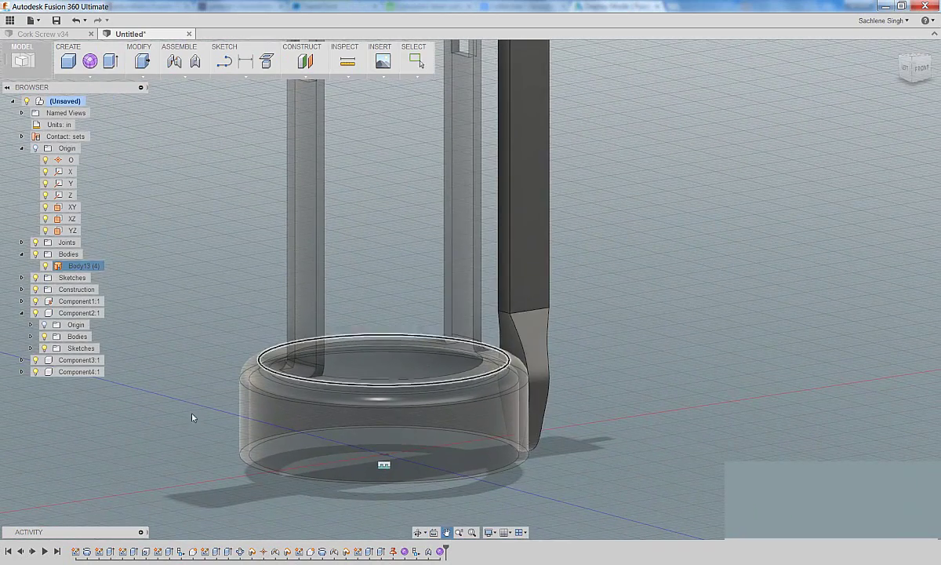
{"action": "left_click", "coordinate": [35, 313]}
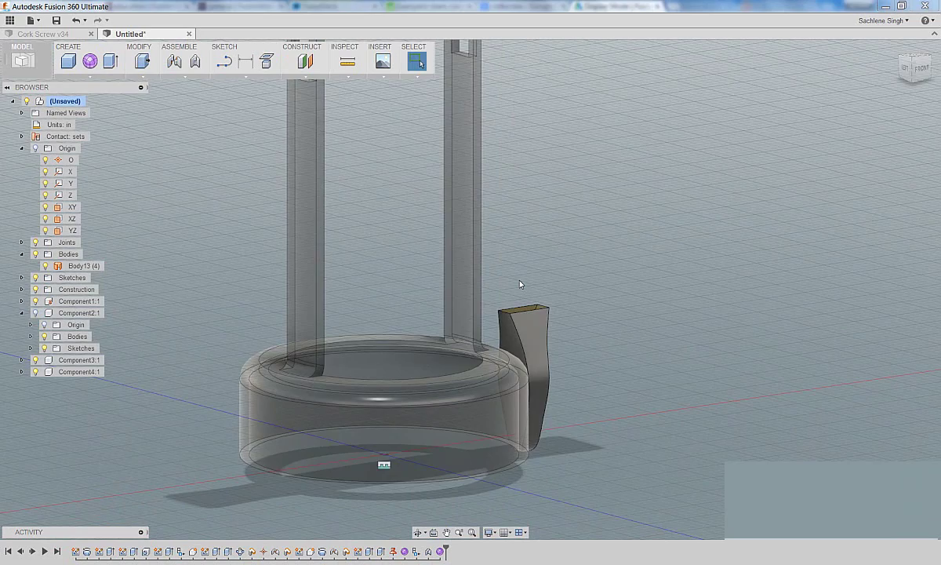
In the Patch workspace, patch the handle's open upper edge loop as a new body with Connected continuity
{"action": "middle_click_drag", "start_coordinate": [487, 263], "coordinate": [491, 243], "text": "shift"}
{"action": "scroll", "coordinate": [522, 259], "scroll_direction": "up", "scroll_amount": 5}
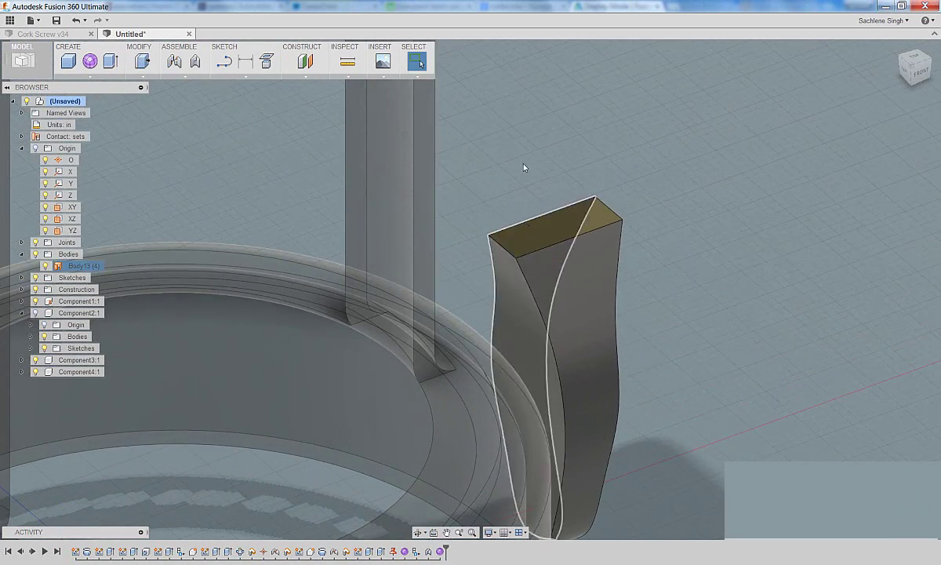
{"action": "left_click", "coordinate": [46, 74]}
{"action": "left_click", "coordinate": [28, 122]}
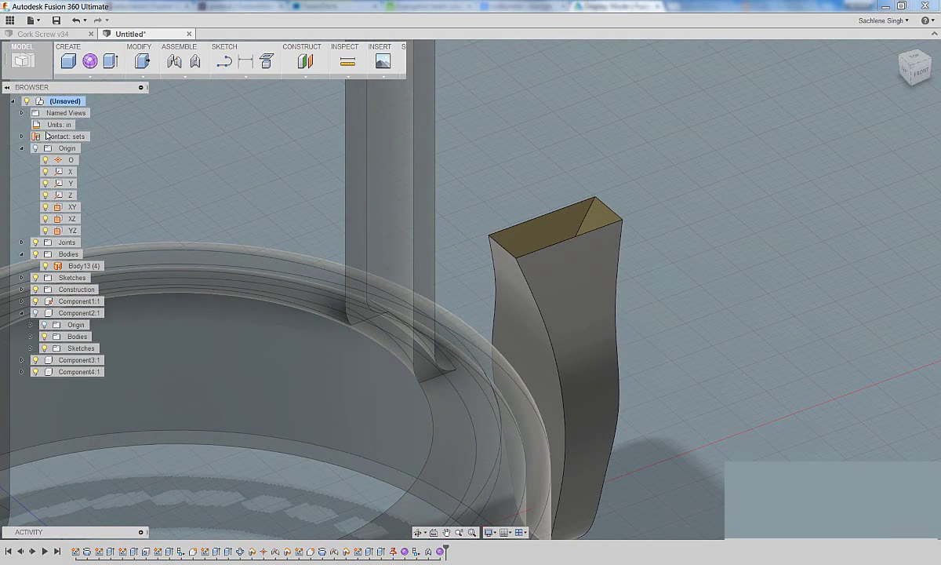
{"action": "left_click", "coordinate": [566, 214]}
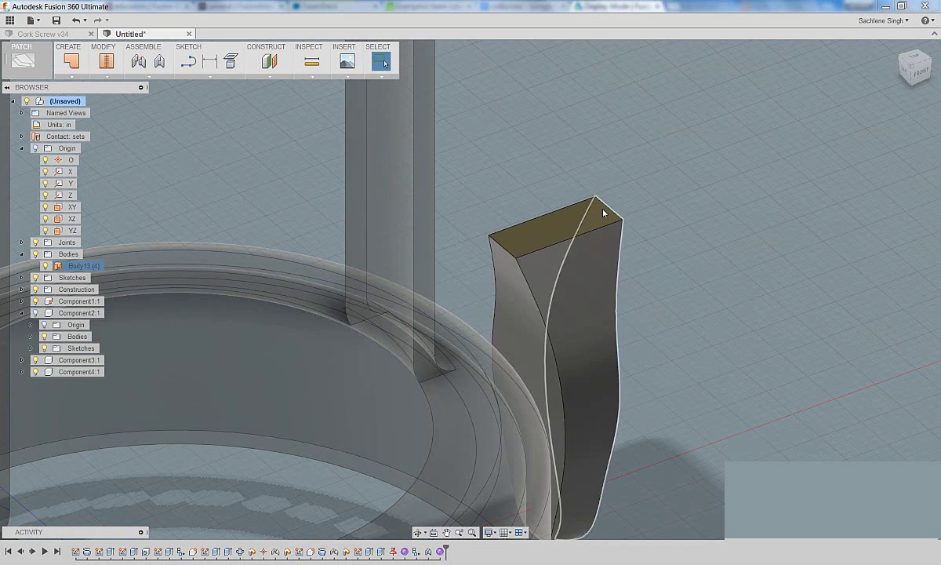
{"action": "left_click", "coordinate": [72, 60]}
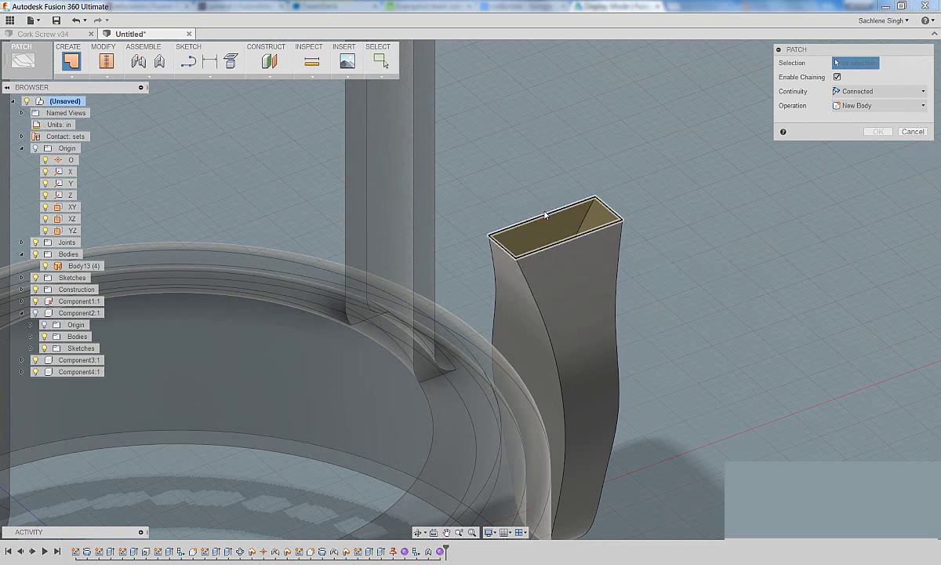
{"action": "left_click", "coordinate": [546, 217]}
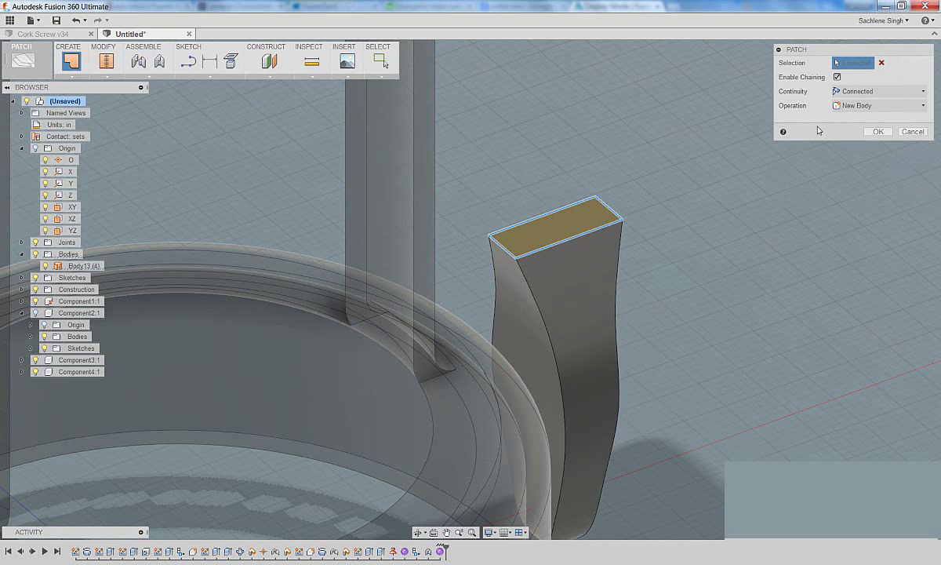
{"action": "left_click", "coordinate": [876, 131]}
Stitch the patch and the sculpted handle surfaces into one solid body, and show the geared arm again
{"action": "left_click", "coordinate": [108, 62]}
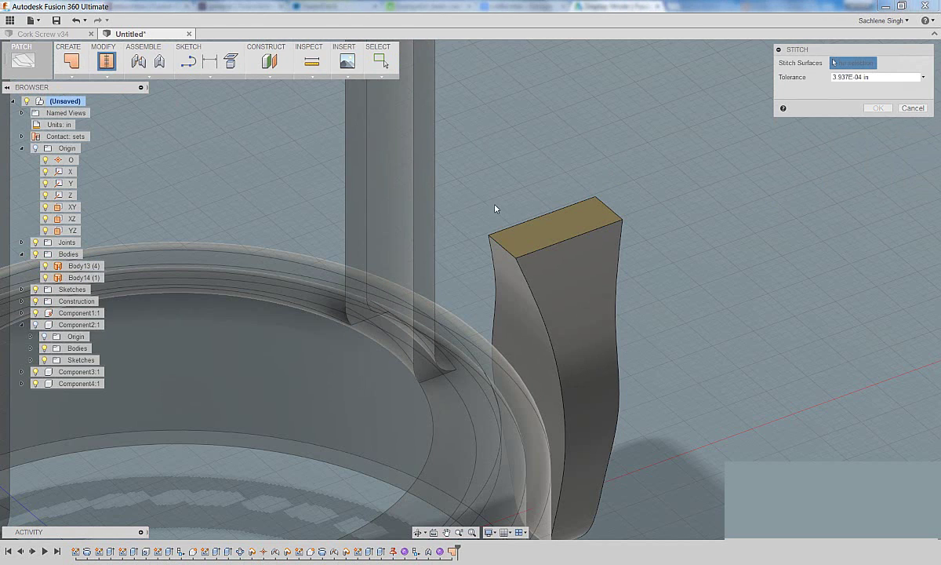
{"action": "left_click", "coordinate": [573, 275]}
{"action": "left_click", "coordinate": [879, 117]}
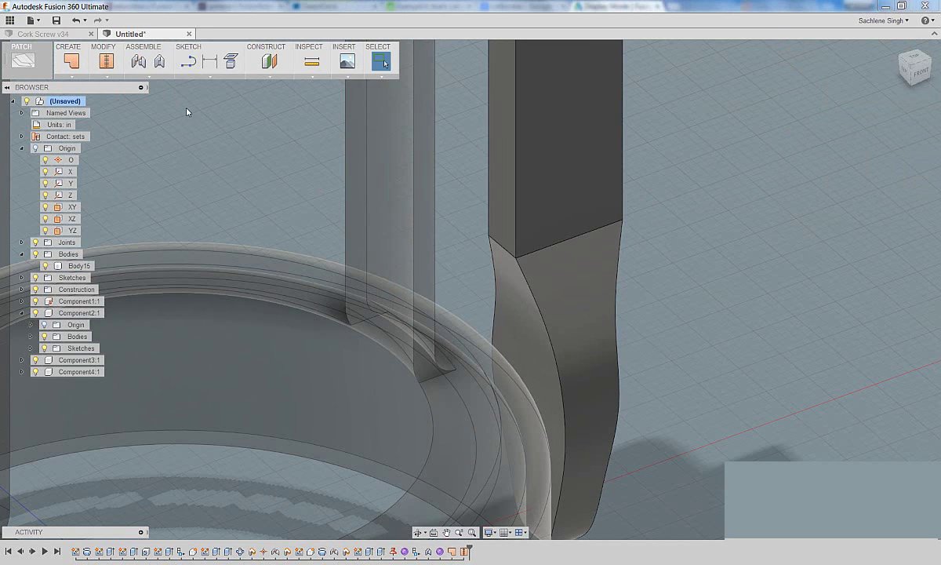
Back in the Model workspace, combine the geared arm with the stitched handle body using the Join operation
{"action": "left_click", "coordinate": [22, 60]}
{"action": "left_click", "coordinate": [31, 102]}
{"action": "left_click", "coordinate": [143, 76]}
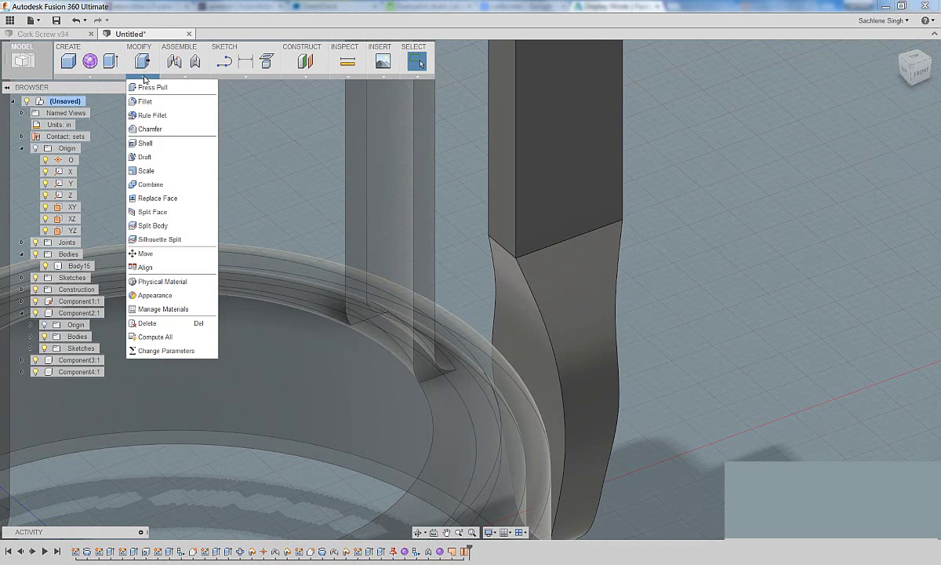
{"action": "left_click", "coordinate": [165, 184]}
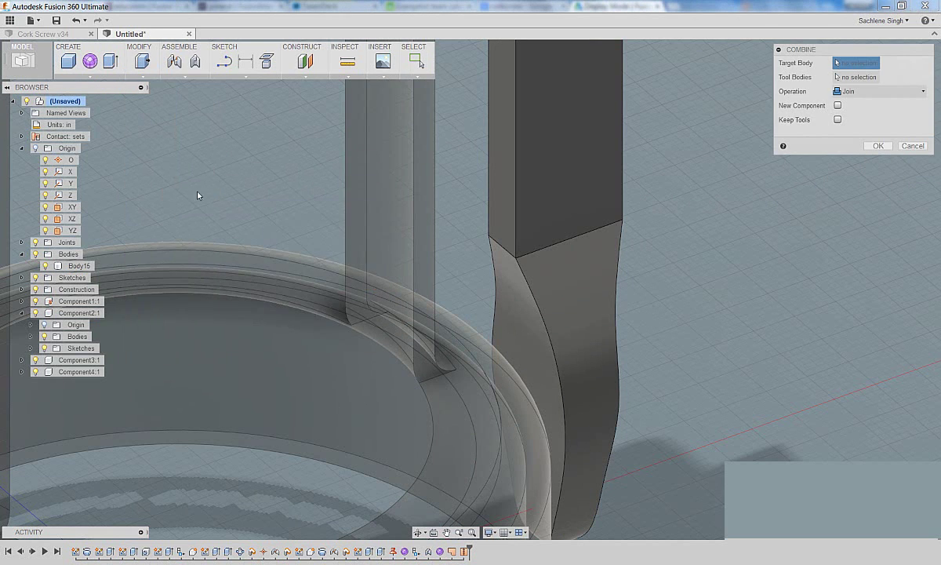
{"action": "left_click", "coordinate": [541, 173]}
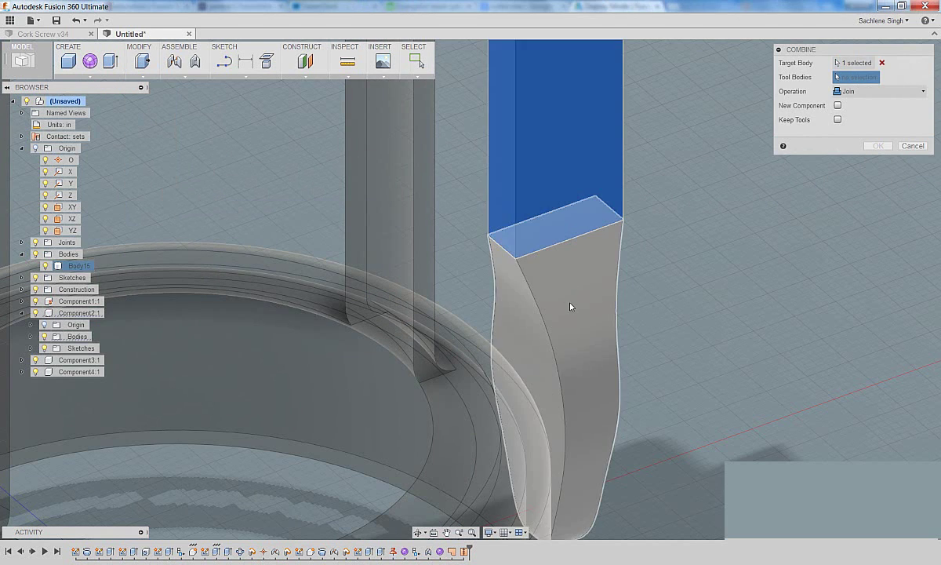
{"action": "left_click", "coordinate": [571, 291]}
{"action": "left_click", "coordinate": [880, 146]}
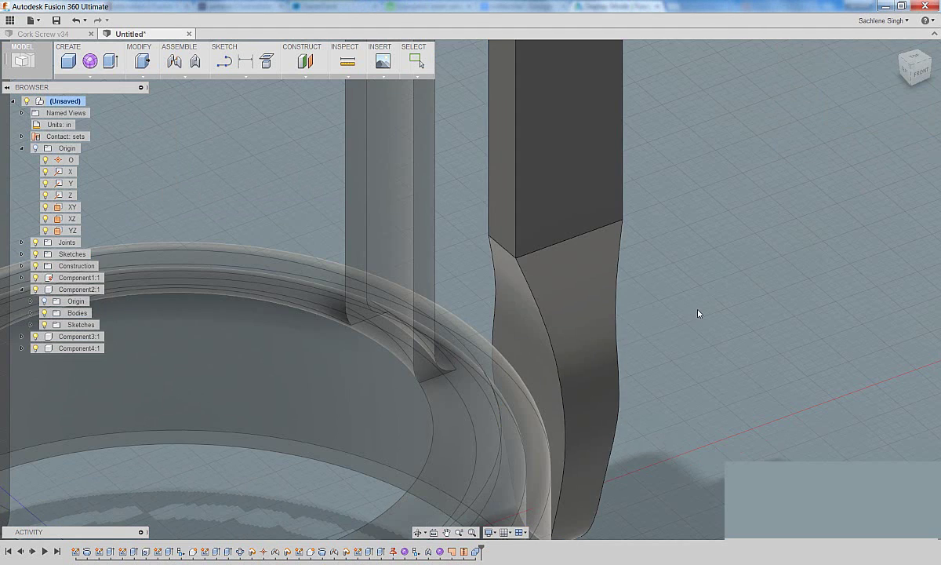
Fillet the four edges where the arm meets the sculpted handle end with a constant 2.00 in radius
{"action": "scroll", "coordinate": [697, 259], "scroll_direction": "down", "scroll_amount": 5}
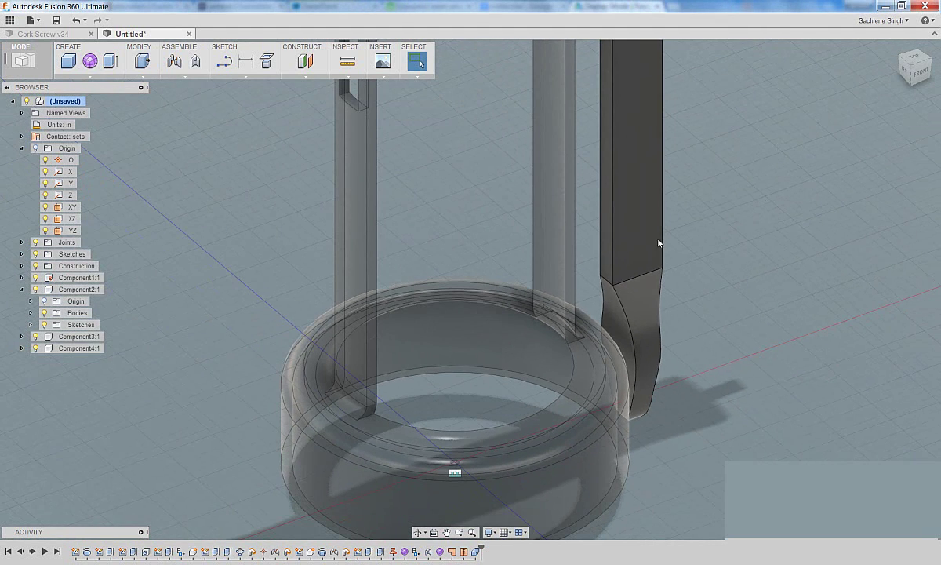
{"action": "scroll", "coordinate": [636, 268], "scroll_direction": "up", "scroll_amount": 5}
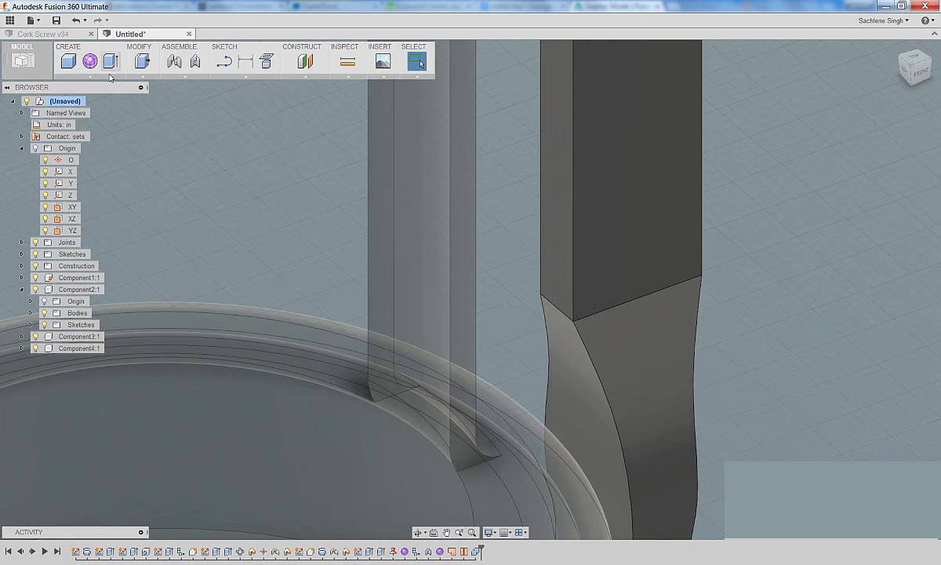
{"action": "left_click", "coordinate": [110, 78]}
{"action": "mouse_move", "coordinate": [138, 75]}
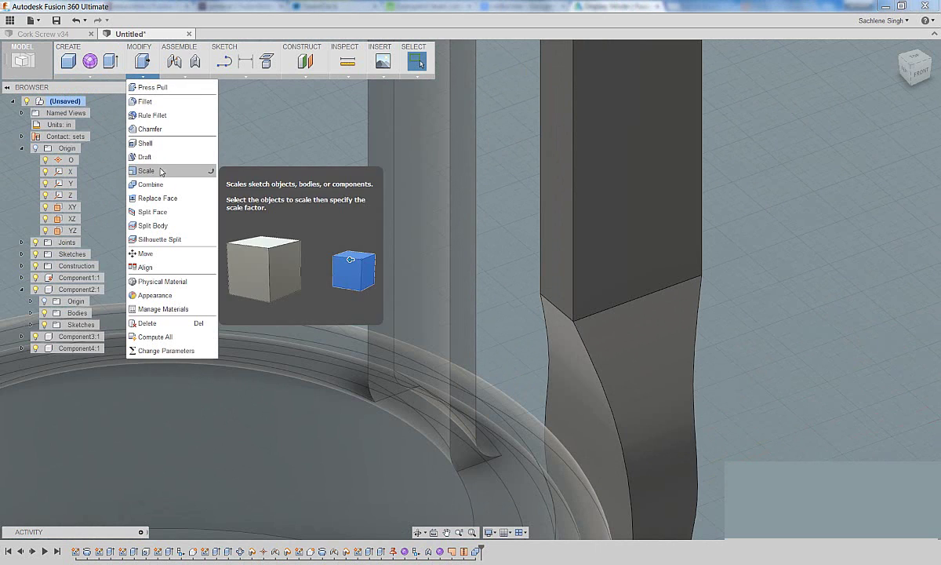
{"action": "left_click", "coordinate": [149, 101]}
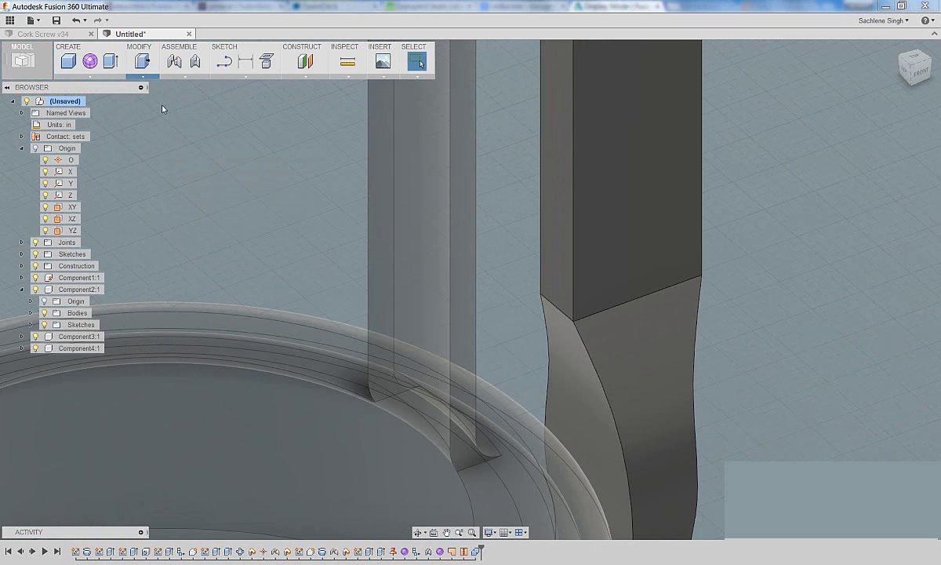
{"action": "left_click", "coordinate": [622, 311]}
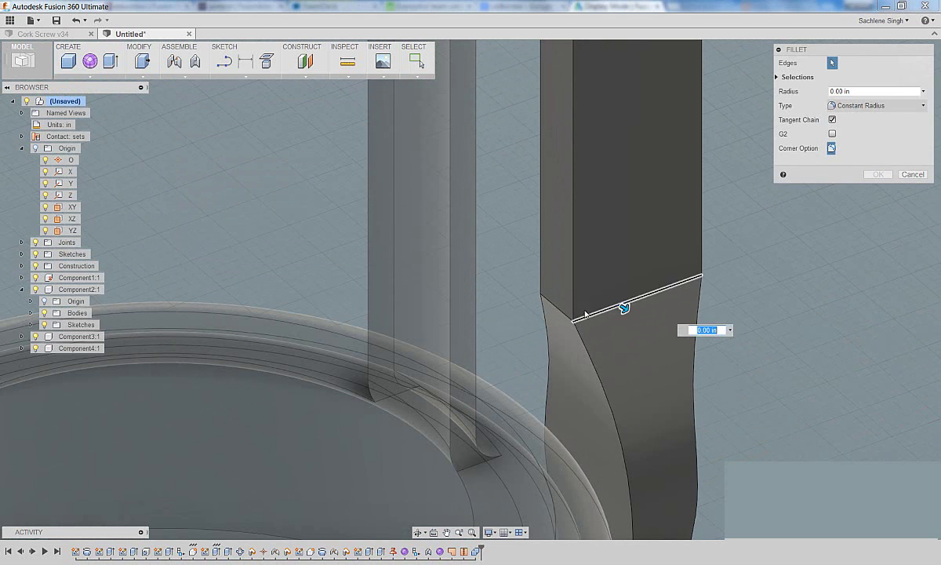
{"action": "middle_click_drag", "start_coordinate": [695, 333], "coordinate": [632, 343]}
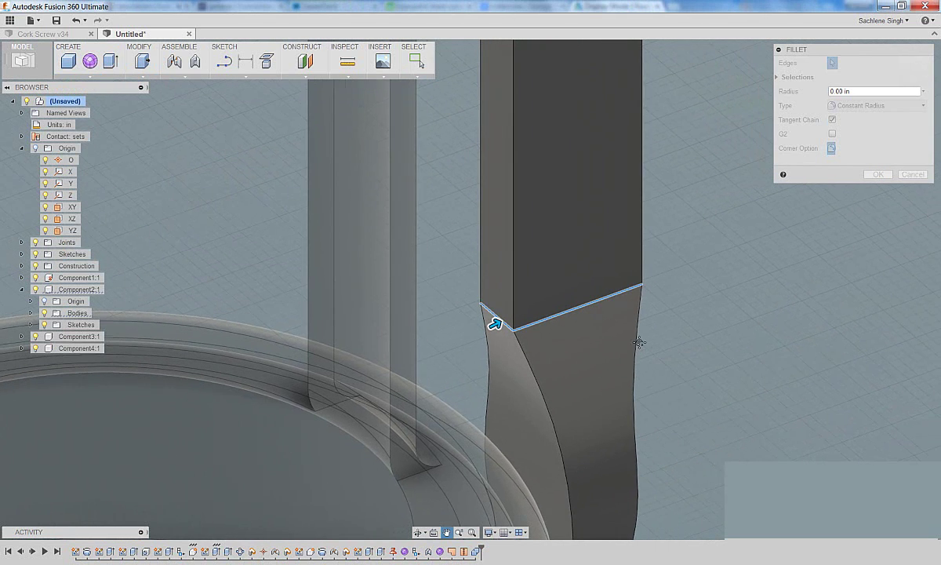
{"action": "middle_click_drag", "start_coordinate": [447, 361], "coordinate": [466, 230], "text": "shift"}
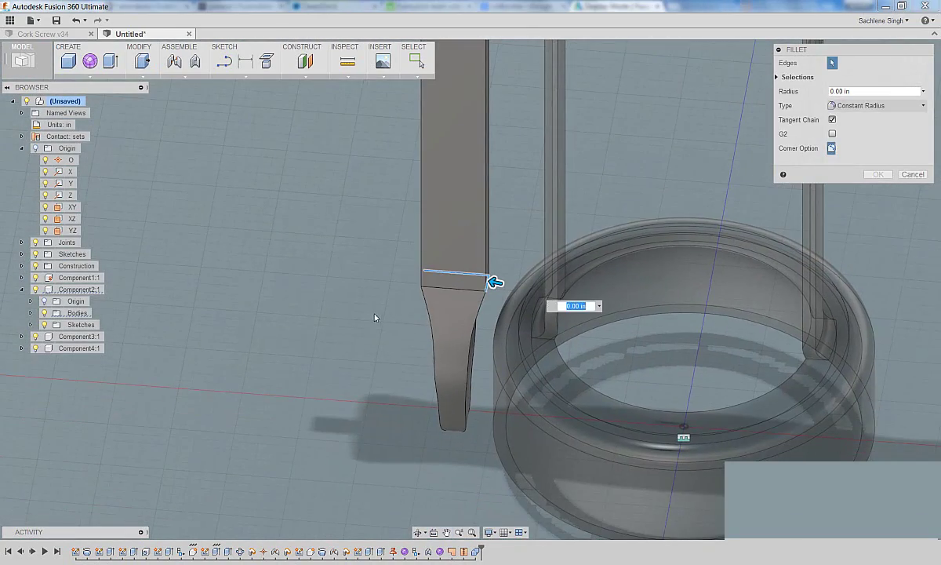
{"action": "scroll", "coordinate": [463, 310], "scroll_direction": "up", "scroll_amount": 6}
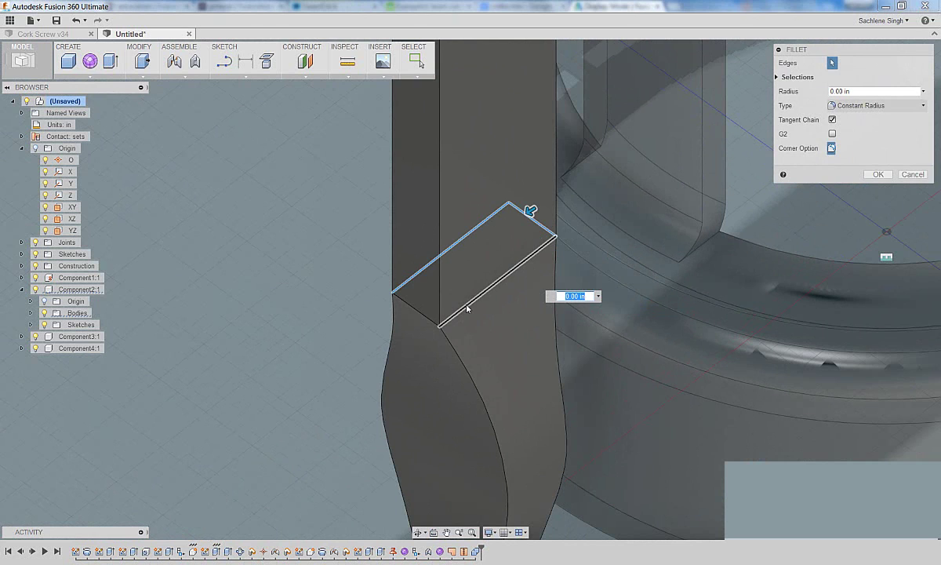
{"action": "left_click", "coordinate": [467, 307]}
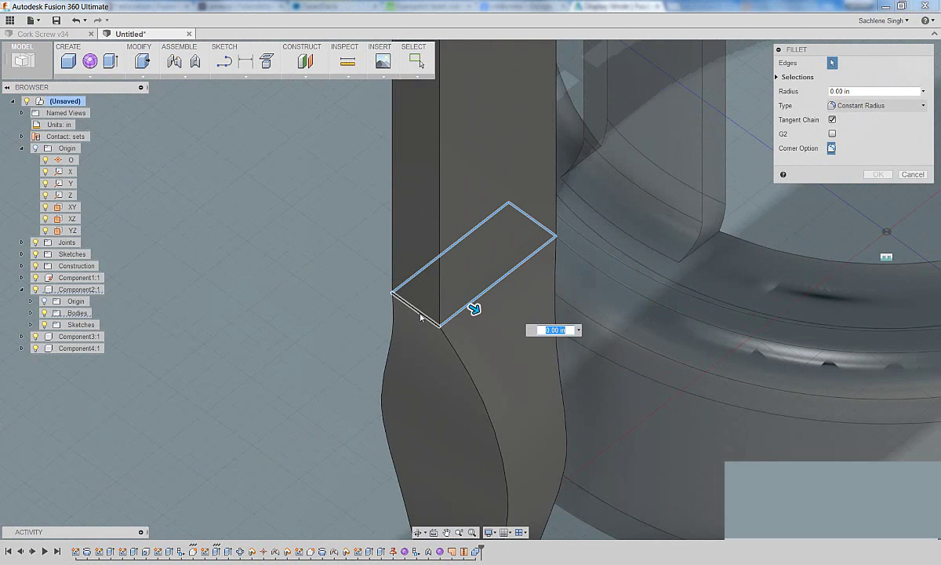
{"action": "left_click_drag", "start_coordinate": [415, 317], "coordinate": [424, 307]}
{"action": "right_click", "coordinate": [312, 296]}
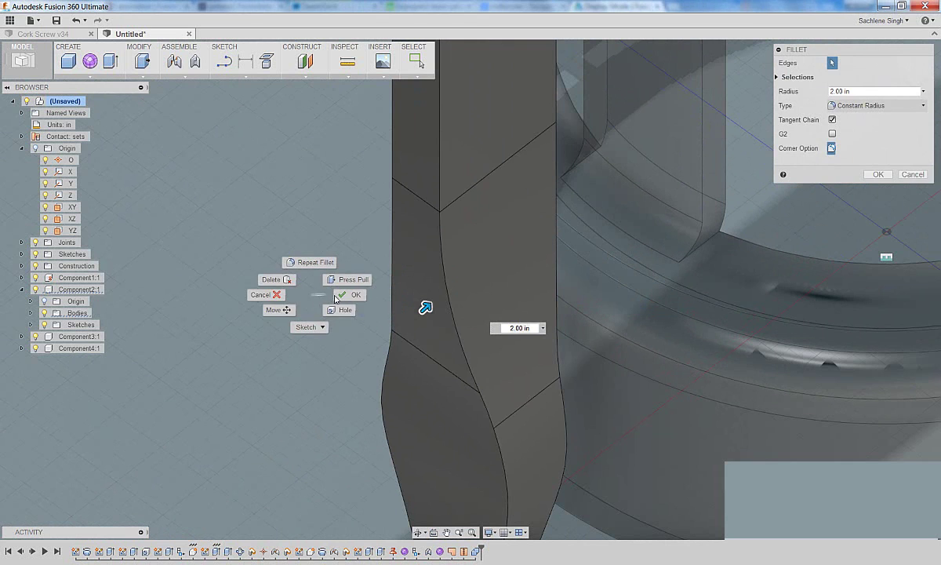
{"action": "left_click", "coordinate": [324, 305]}
Mirror the geared arm body across the YZ origin plane, using bodies as the pattern type
{"action": "middle_click_drag", "start_coordinate": [325, 313], "coordinate": [285, 317], "text": "shift"}
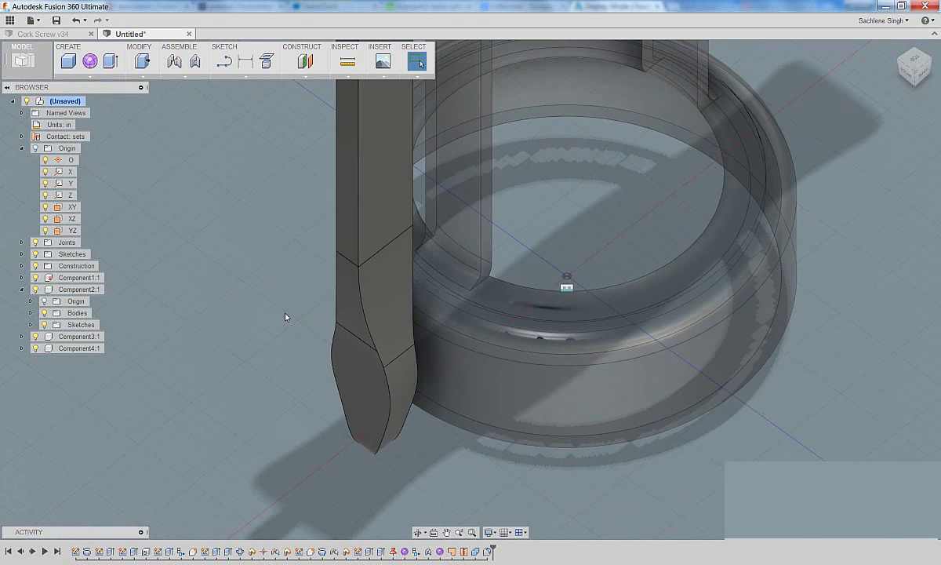
{"action": "scroll", "coordinate": [285, 317], "scroll_direction": "down", "scroll_amount": 2}
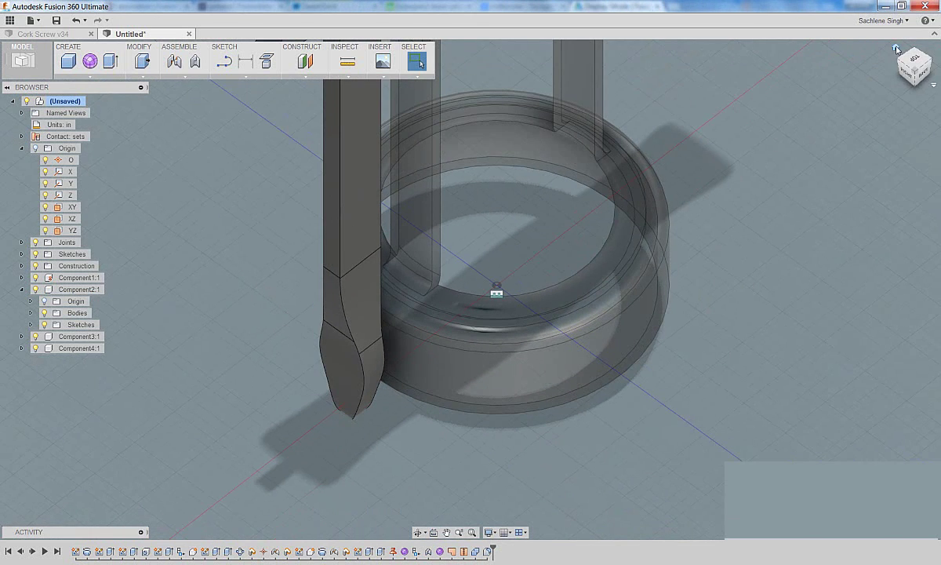
{"action": "left_click", "coordinate": [897, 49]}
{"action": "scroll", "coordinate": [401, 439], "scroll_direction": "up", "scroll_amount": 3}
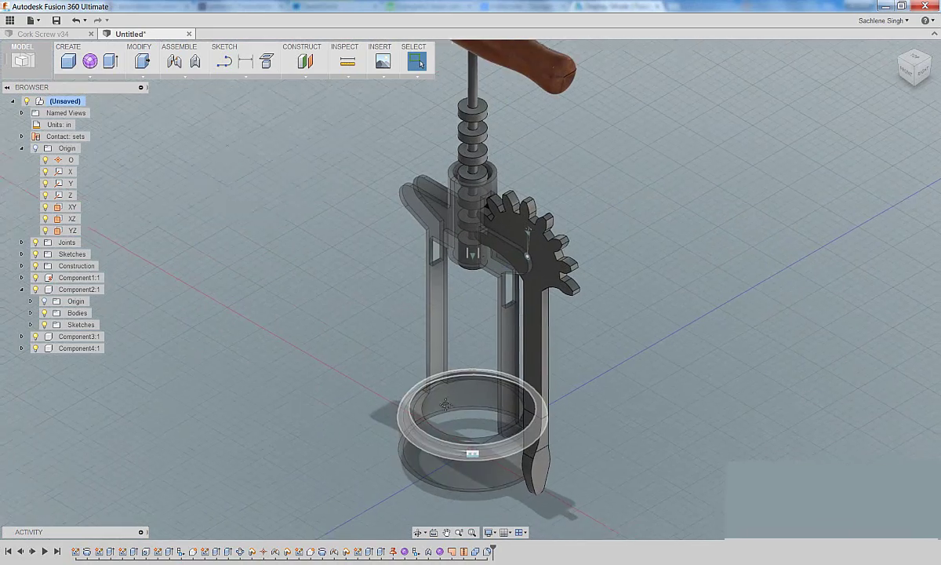
{"action": "middle_click_drag", "start_coordinate": [445, 403], "coordinate": [347, 304], "text": "shift"}
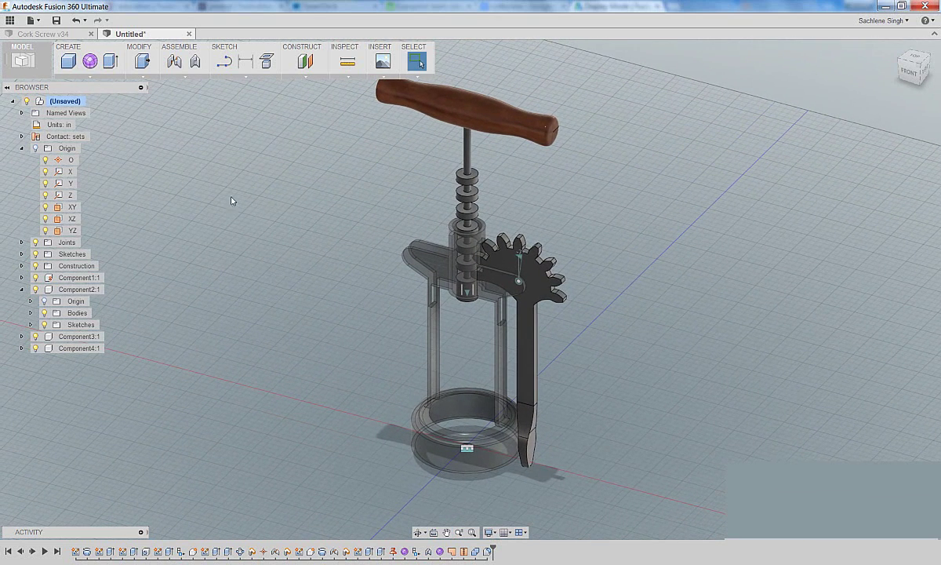
{"action": "left_click", "coordinate": [119, 77]}
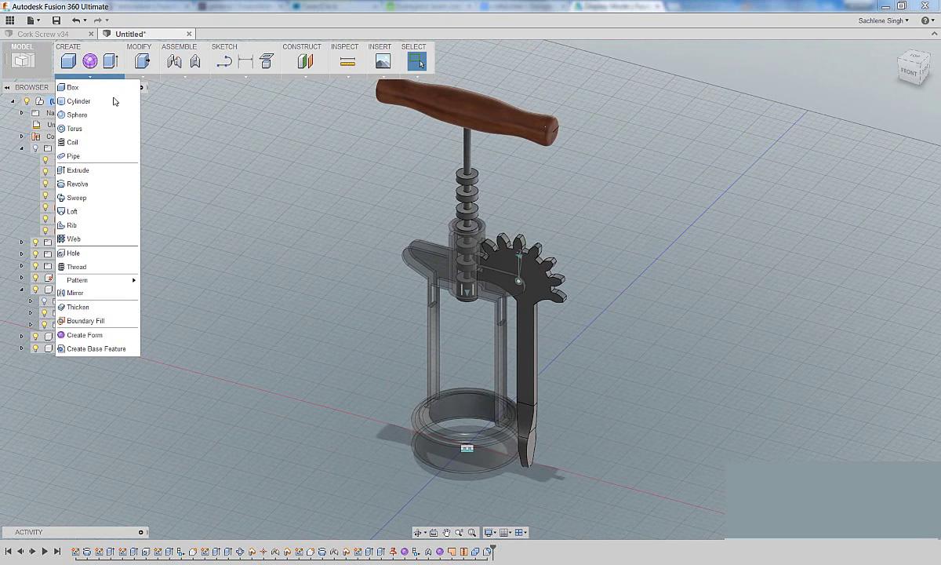
{"action": "left_click", "coordinate": [91, 295]}
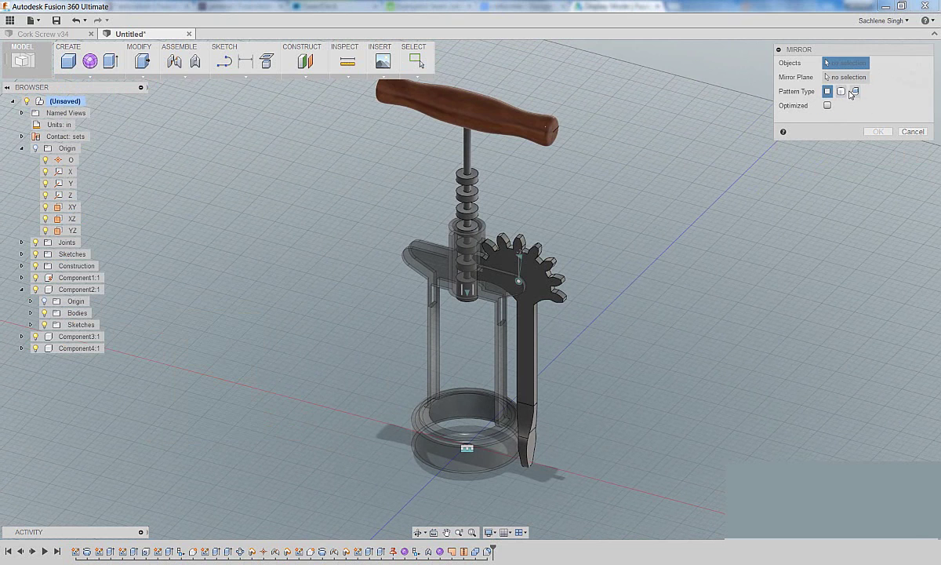
{"action": "left_click", "coordinate": [841, 92]}
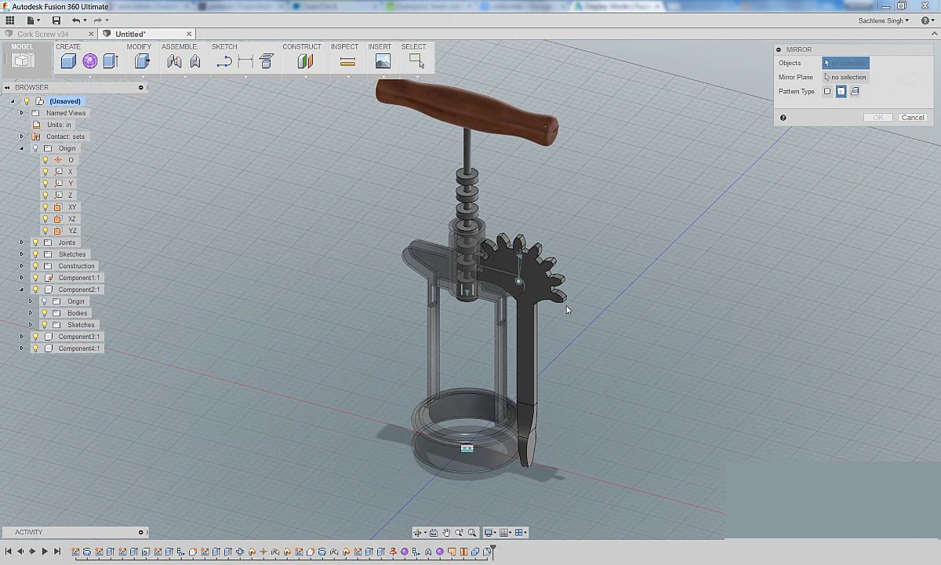
{"action": "left_click", "coordinate": [491, 309]}
{"action": "middle_click_drag", "start_coordinate": [624, 375], "coordinate": [679, 361], "text": "shift"}
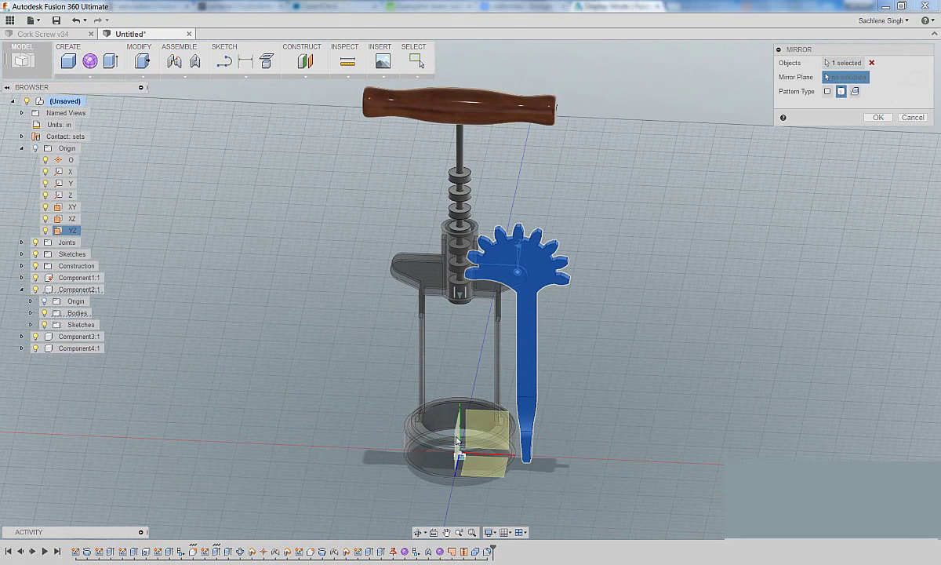
{"action": "left_click", "coordinate": [458, 441]}
{"action": "middle_click_drag", "start_coordinate": [334, 385], "coordinate": [349, 376], "text": "shift"}
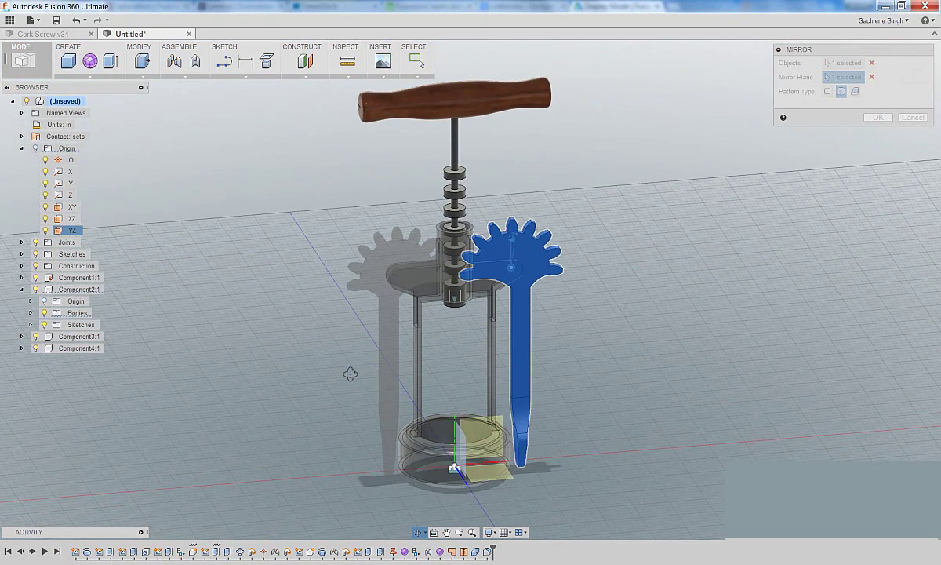
{"action": "left_click", "coordinate": [878, 117]}
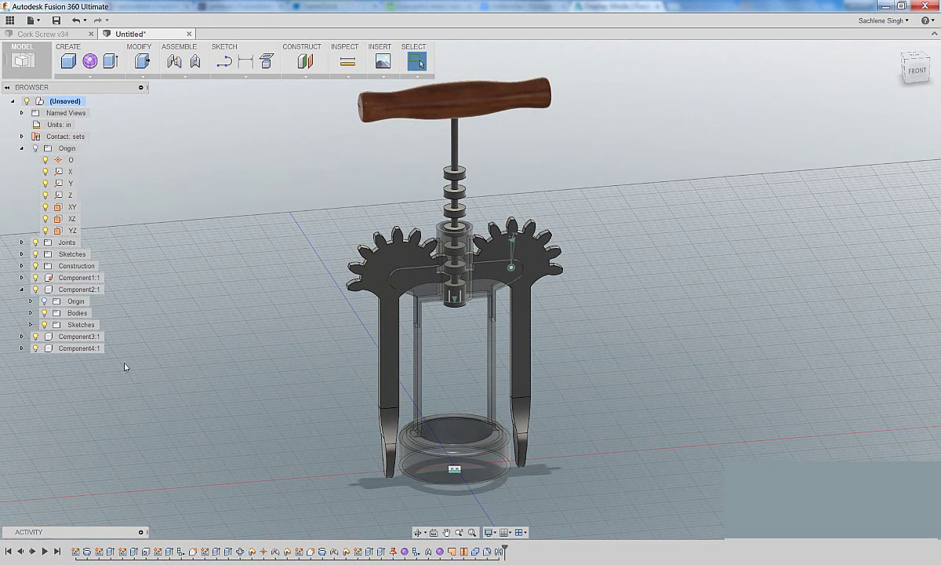
List the bodies in Component2's mirror group, test-swing the arms in the front view, and revert their position
{"action": "left_click", "coordinate": [31, 313]}
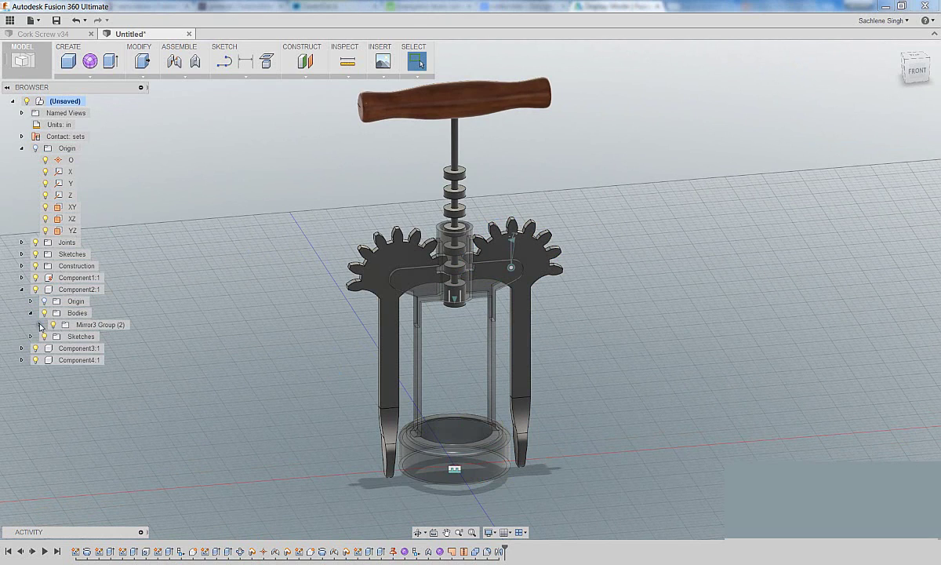
{"action": "left_click", "coordinate": [41, 324]}
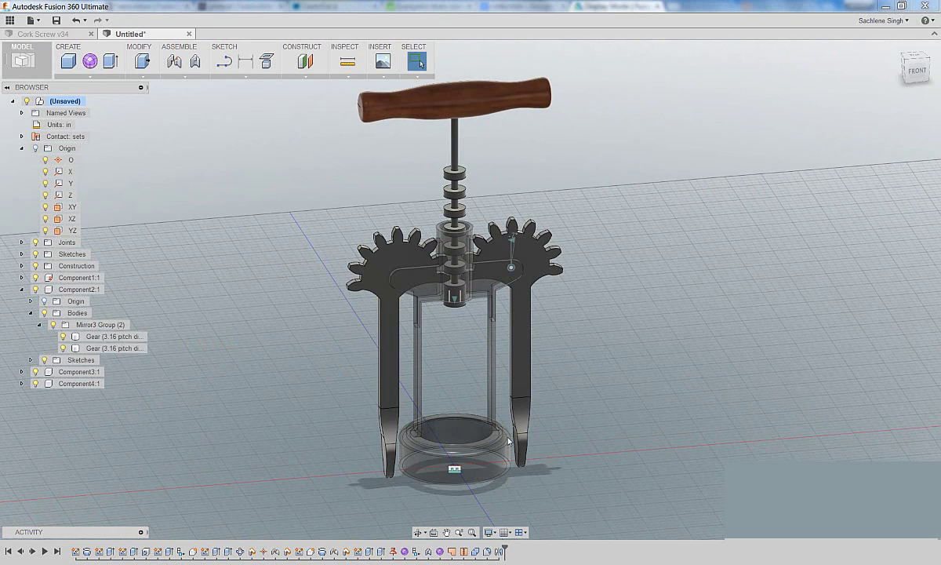
{"action": "left_click", "coordinate": [522, 387]}
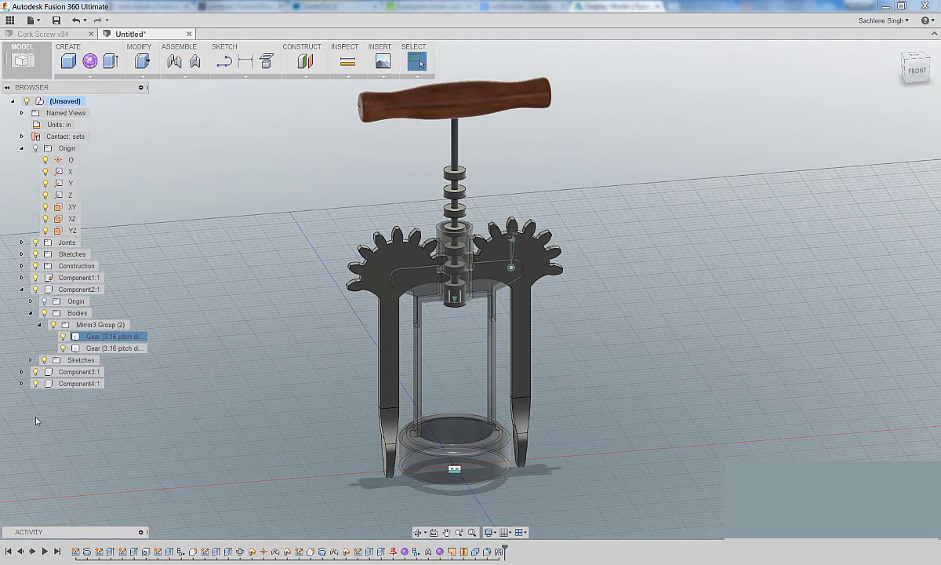
{"action": "left_click", "coordinate": [66, 383]}
{"action": "left_click", "coordinate": [530, 349]}
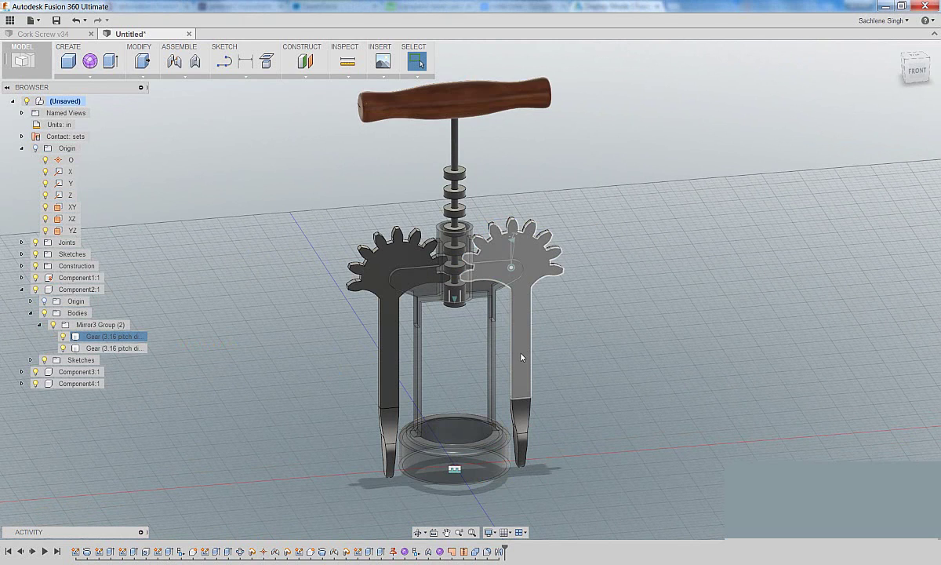
{"action": "left_click", "coordinate": [916, 70]}
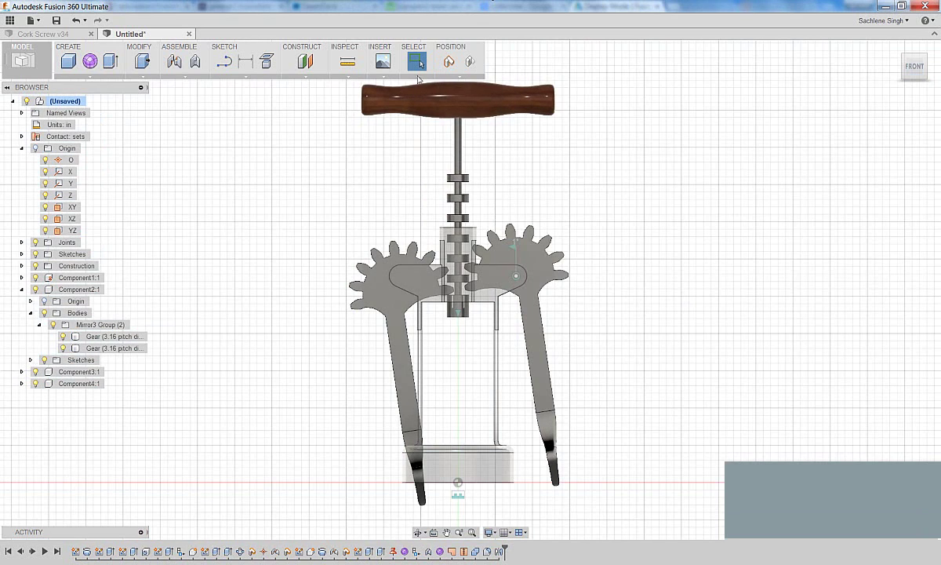
{"action": "left_click", "coordinate": [468, 63]}
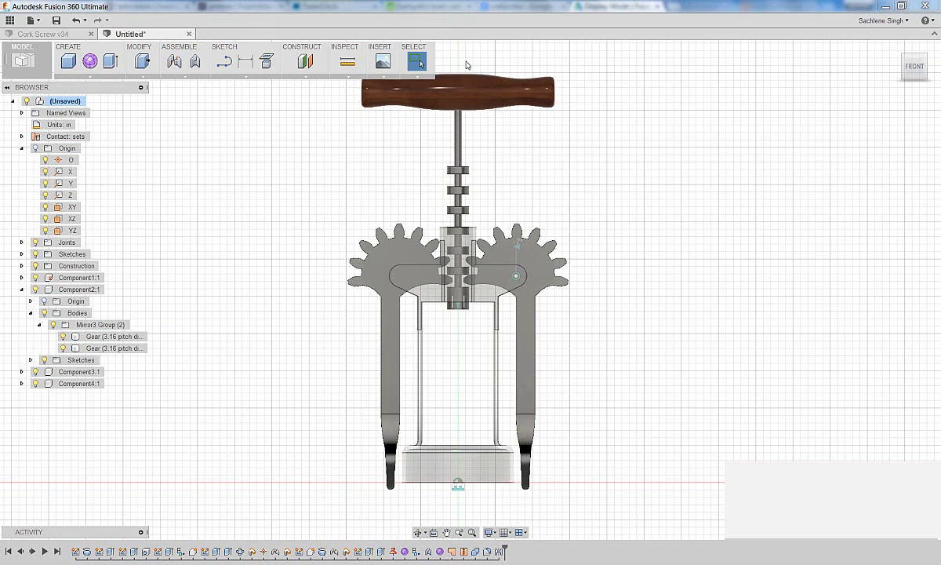
Create a component from the mirrored arm body and copy that component
{"action": "right_click", "coordinate": [112, 352]}
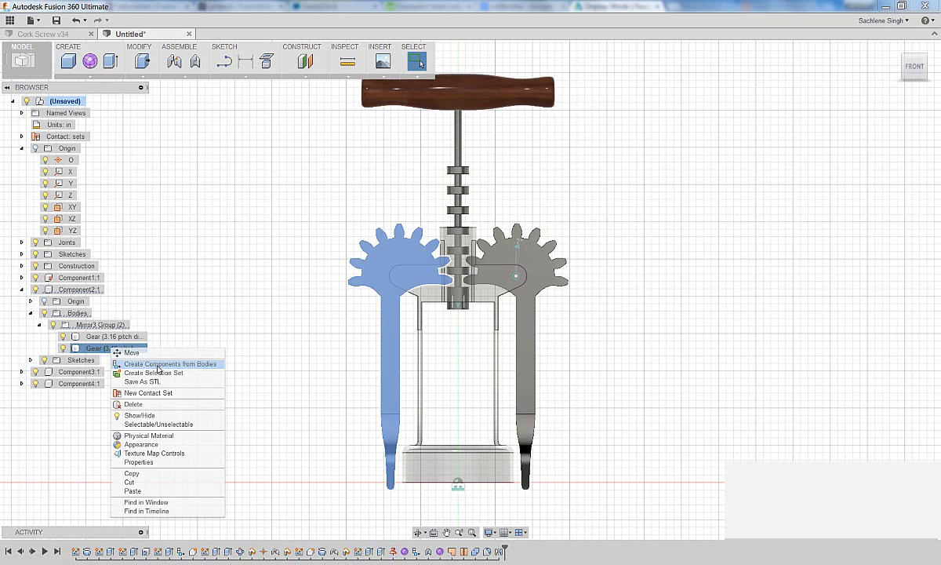
{"action": "left_click", "coordinate": [157, 364]}
{"action": "right_click", "coordinate": [87, 362]}
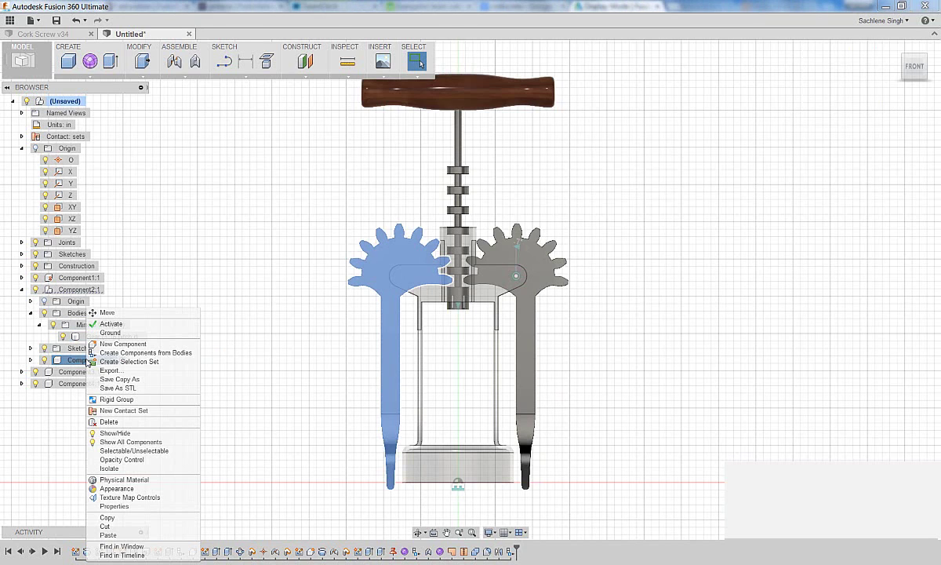
{"action": "left_click", "coordinate": [107, 518]}
Paste the copied arm as a new top-level component with no offset, and delete the original component nested in Component2
{"action": "left_click", "coordinate": [66, 101]}
{"action": "right_click", "coordinate": [66, 101]}
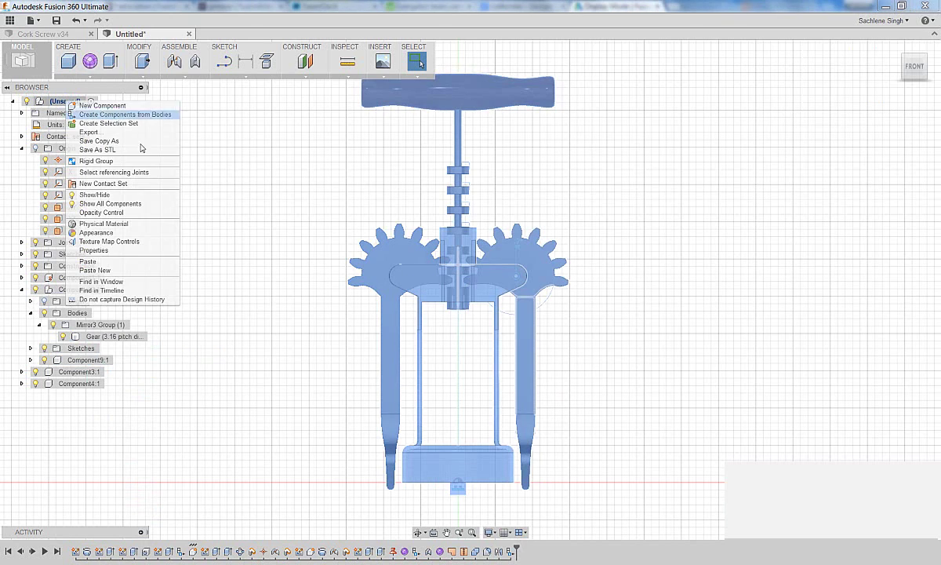
{"action": "left_click", "coordinate": [110, 253]}
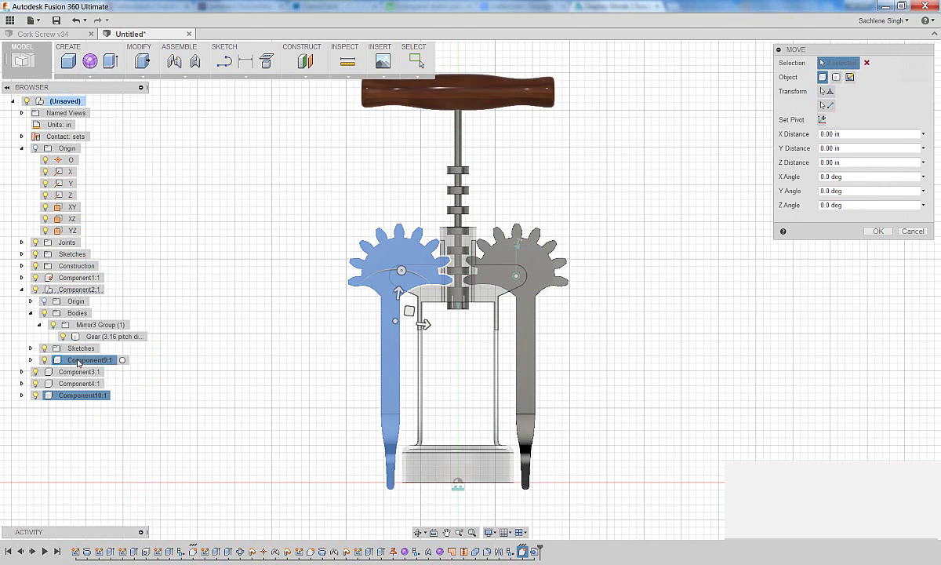
{"action": "left_click", "coordinate": [188, 360]}
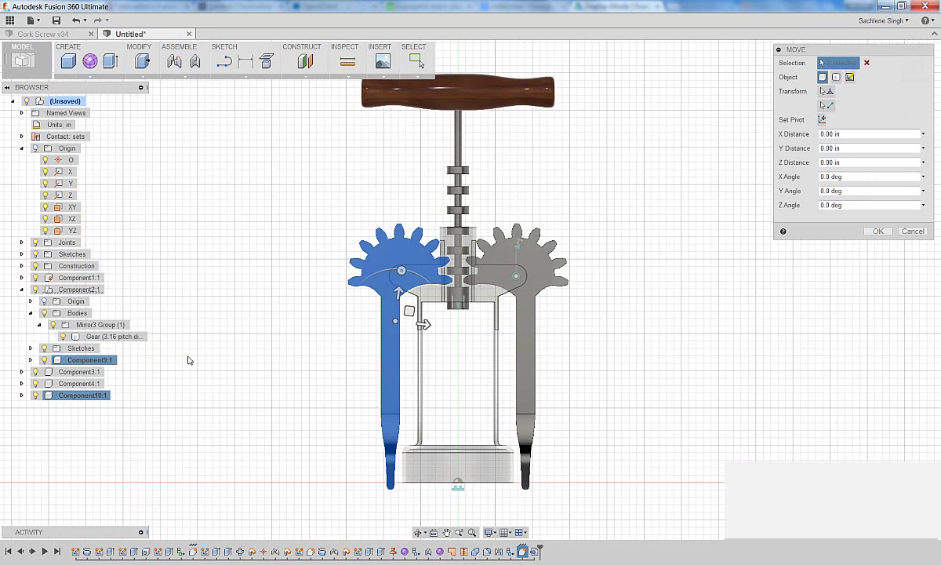
{"action": "left_click", "coordinate": [878, 231]}
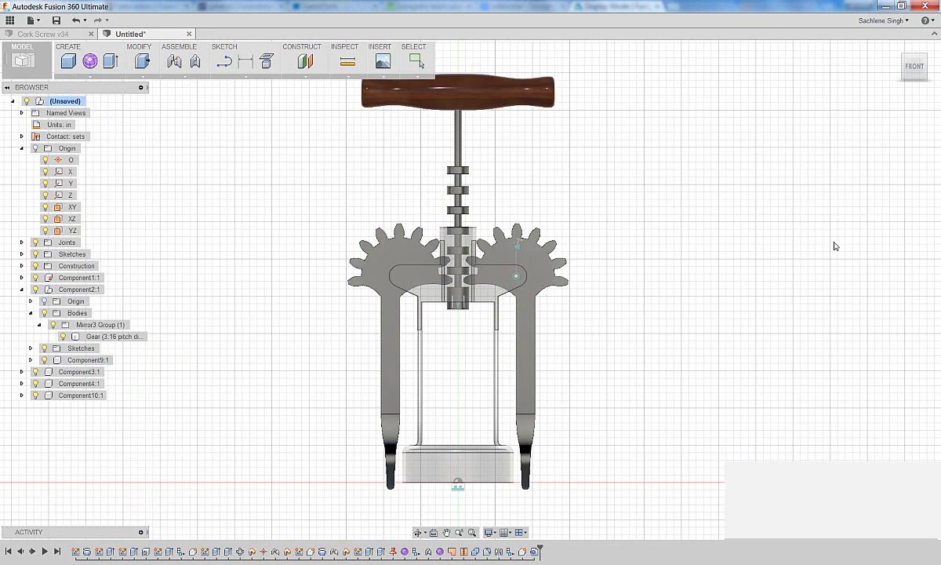
{"action": "right_click", "coordinate": [84, 361]}
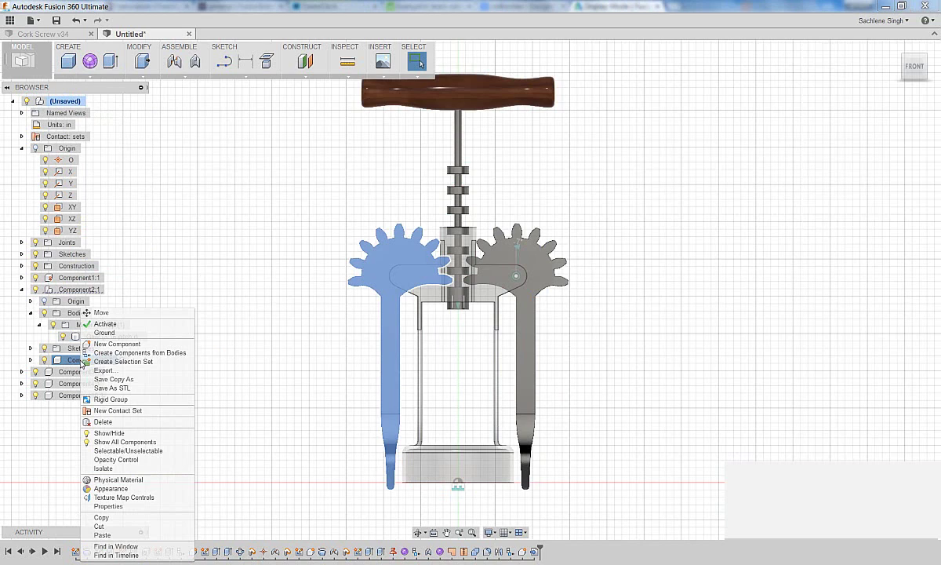
{"action": "left_click", "coordinate": [110, 421]}
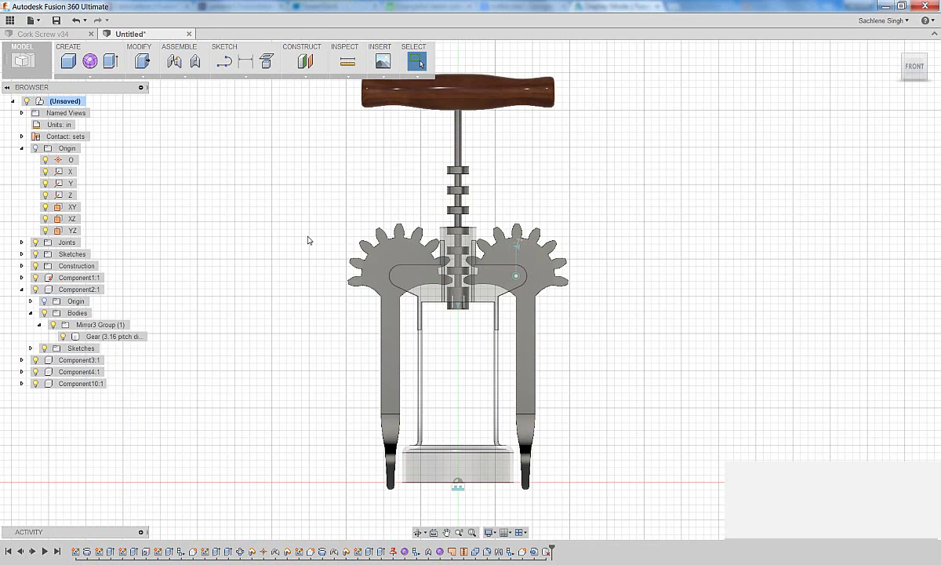
Test-swing the original arm separately from the mirrored arm, and revert its position
{"action": "left_click", "coordinate": [519, 373]}
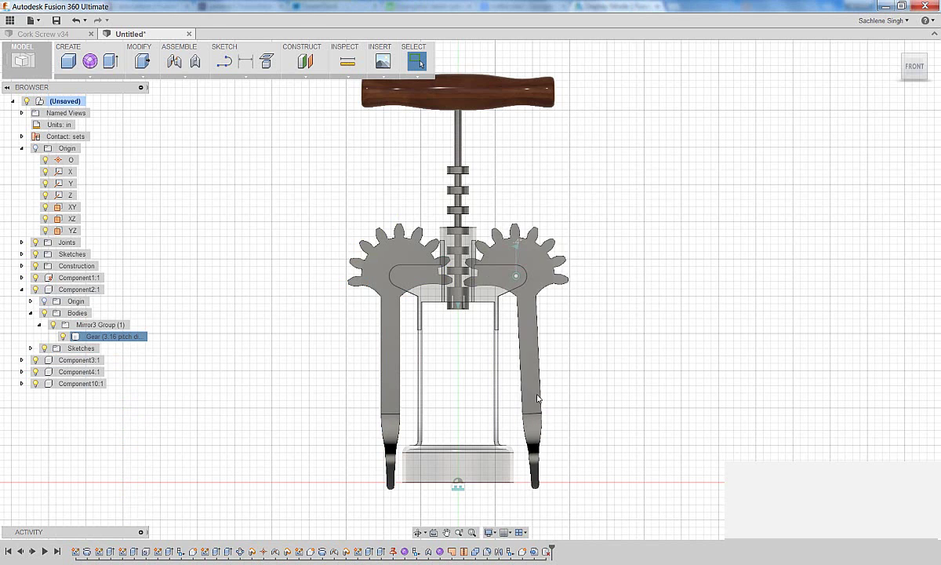
{"action": "mouse_move", "coordinate": [519, 373]}
{"action": "left_mouse_down"}
{"action": "mouse_move", "coordinate": [559, 379]}
{"action": "mouse_move", "coordinate": [606, 344]}
{"action": "mouse_move", "coordinate": [538, 387]}
{"action": "mouse_move", "coordinate": [504, 366]}
{"action": "left_mouse_up"}
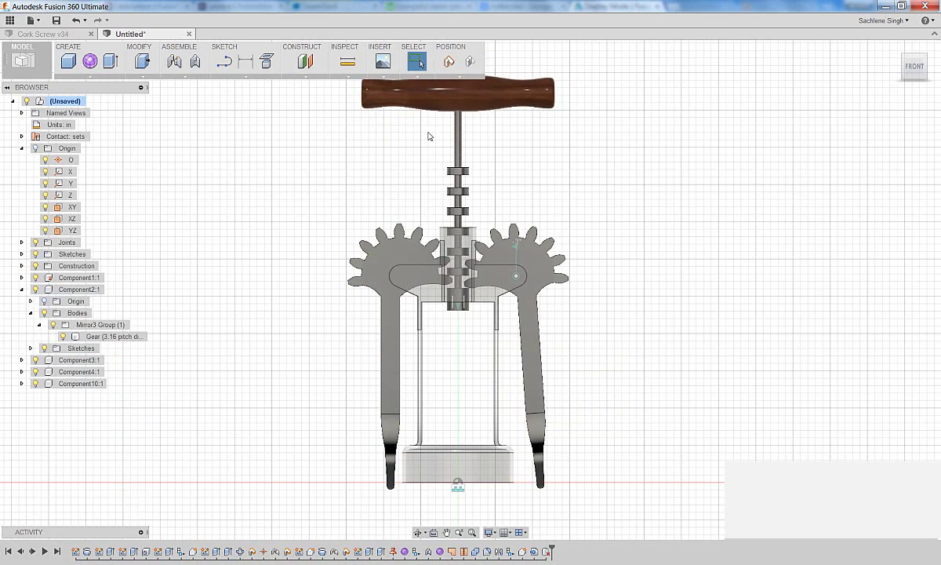
{"action": "left_click", "coordinate": [469, 63]}
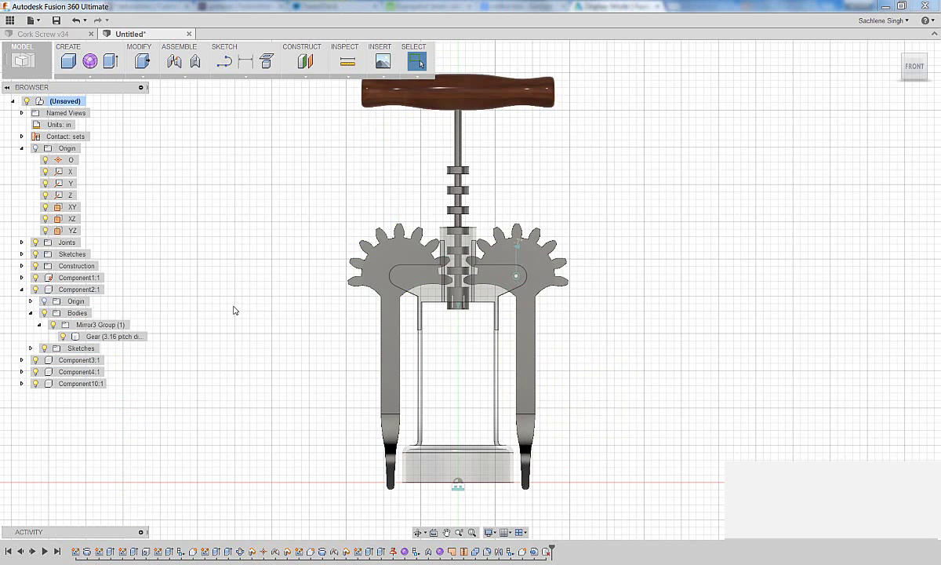
Add a revolute as-built joint between the mirrored arm and the frame at the arm's pivot, rotating about the Z axis
{"action": "left_click", "coordinate": [195, 62]}
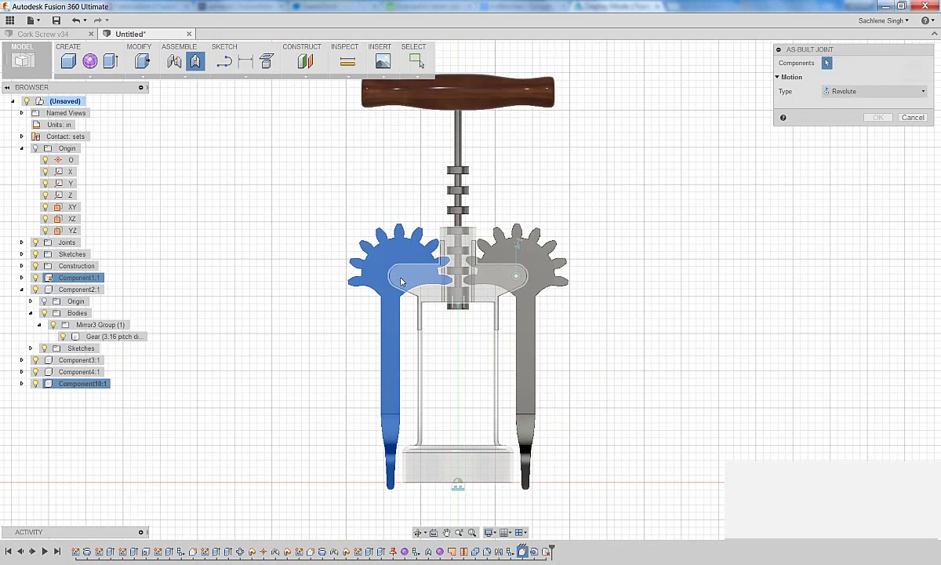
{"action": "left_click", "coordinate": [386, 271]}
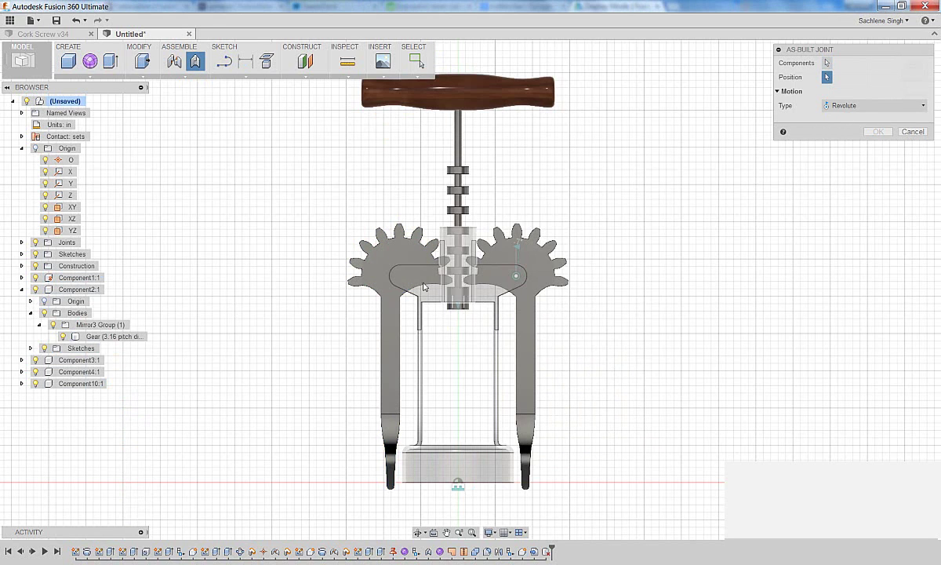
{"action": "left_click", "coordinate": [400, 277]}
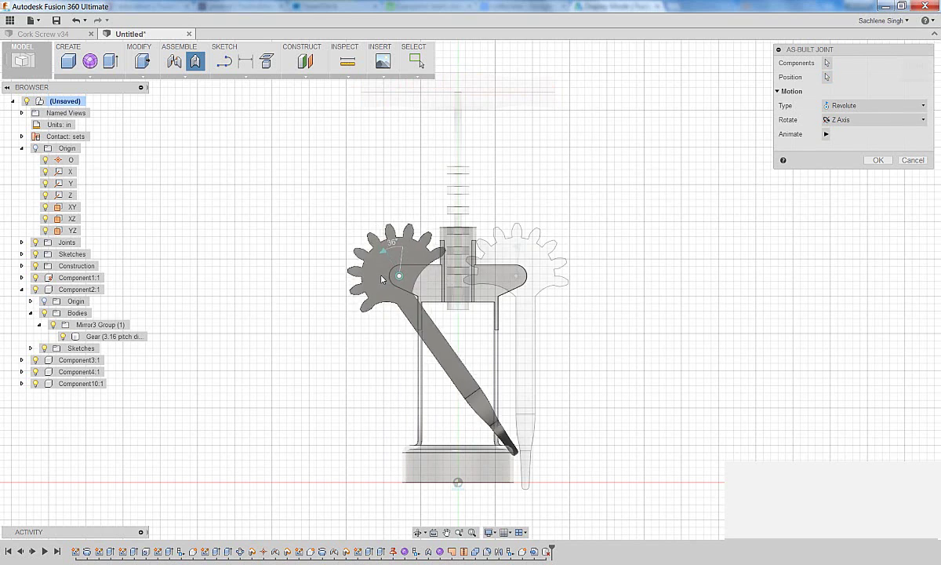
{"action": "left_click", "coordinate": [877, 160]}
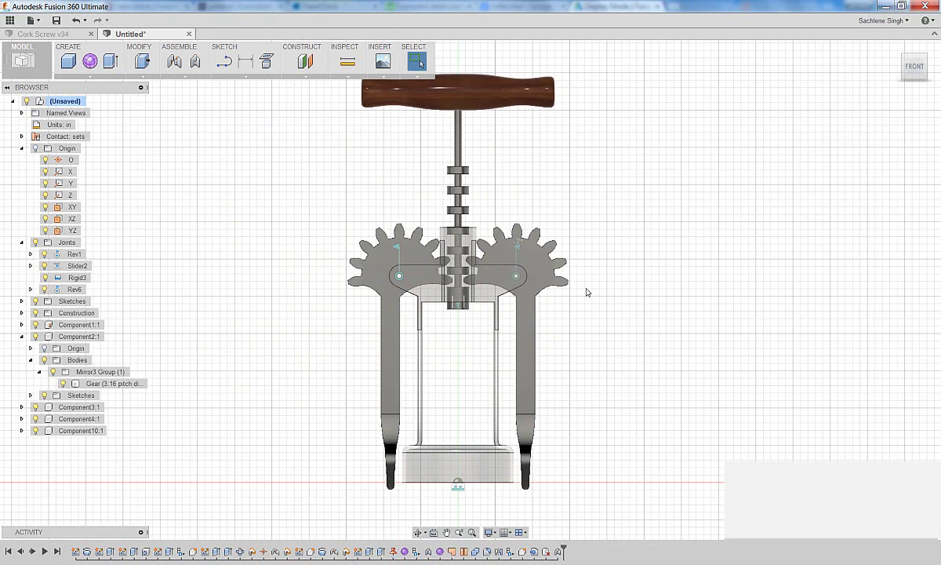
Motion-link the two arms' revolute joints at 360 degrees each with Reverse enabled
{"action": "left_click", "coordinate": [187, 76]}
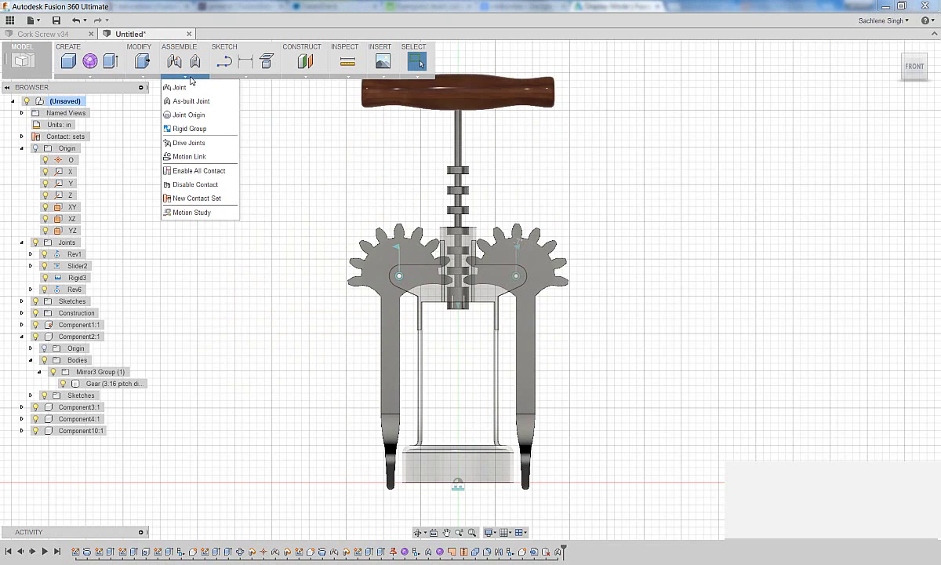
{"action": "left_click", "coordinate": [196, 156]}
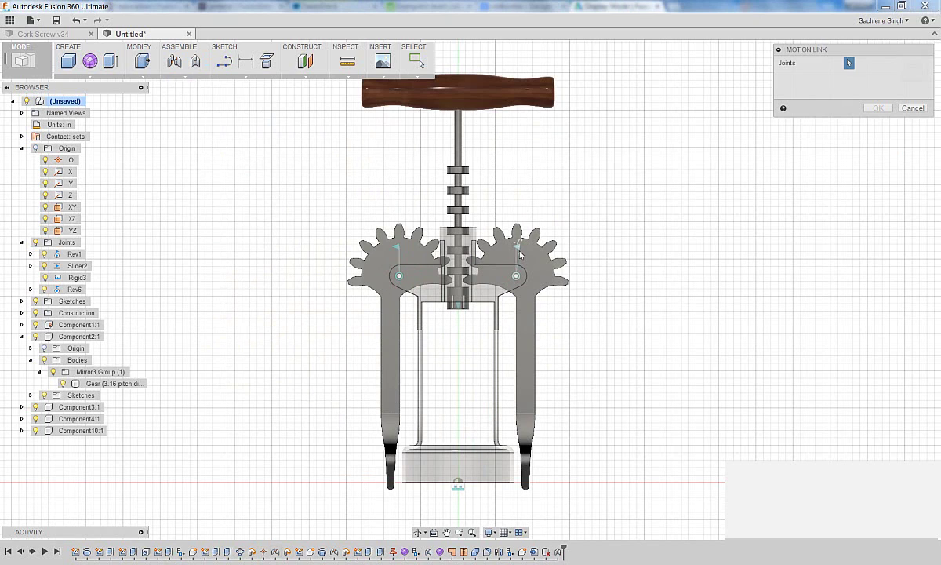
{"action": "left_click", "coordinate": [518, 253]}
{"action": "left_click", "coordinate": [397, 250]}
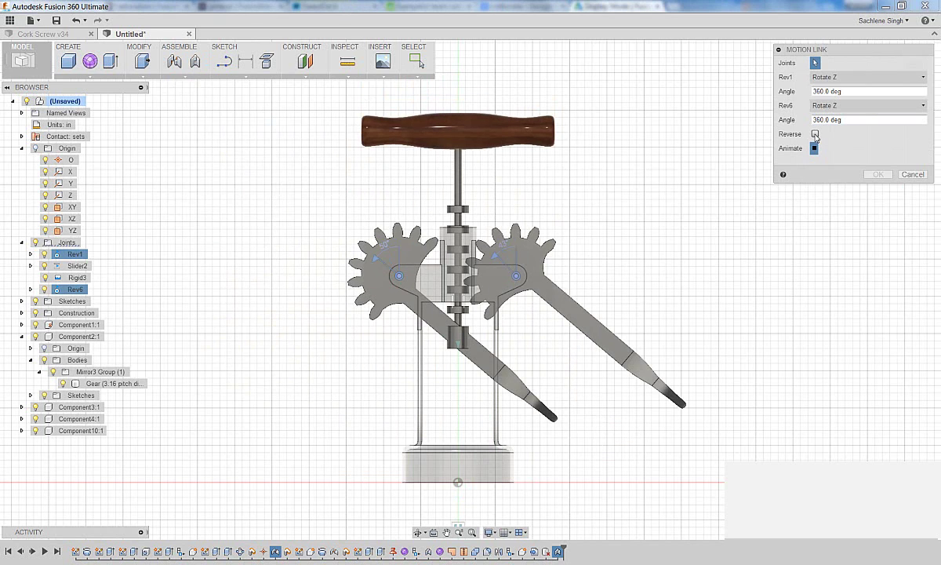
{"action": "left_click", "coordinate": [815, 134]}
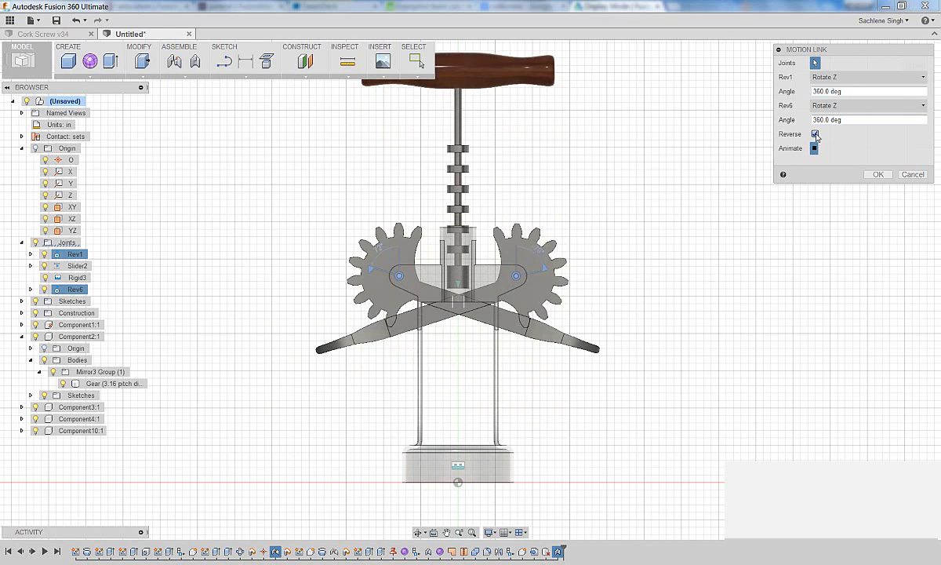
{"action": "left_click", "coordinate": [879, 175]}
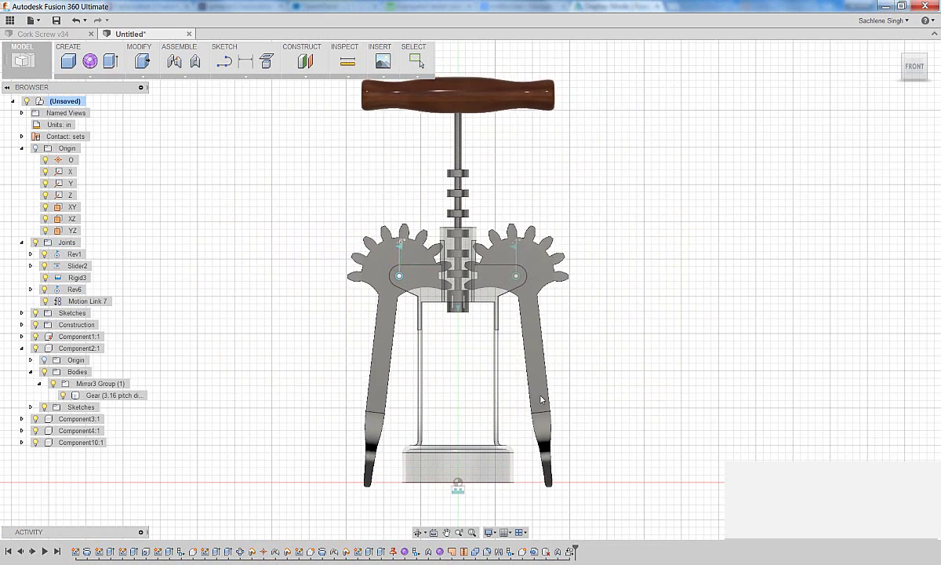
Swing the original arm to test the linked motion of both arms, and revert the position
{"action": "left_click_drag", "start_coordinate": [540, 400], "coordinate": [522, 376]}
{"action": "left_click", "coordinate": [417, 62]}
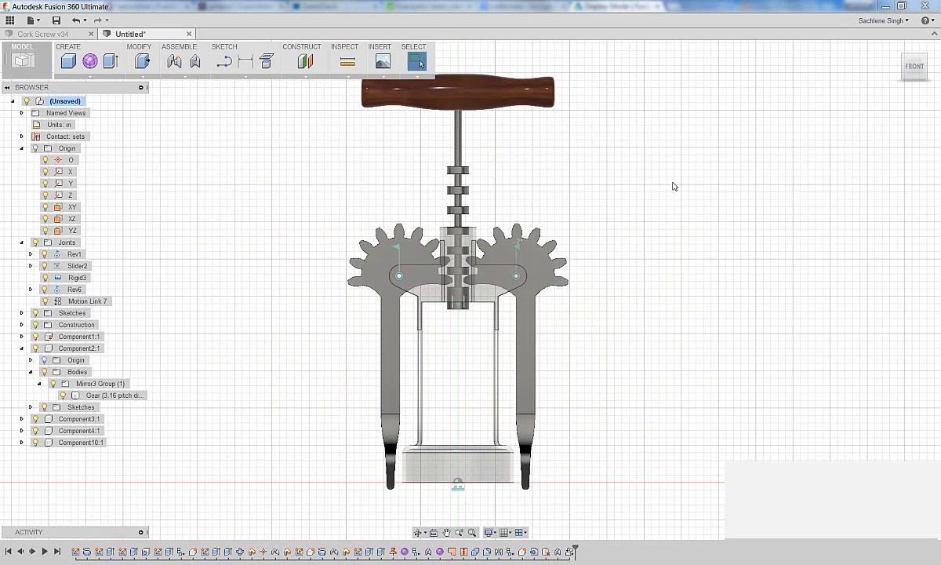
{"action": "left_click_drag", "start_coordinate": [529, 406], "coordinate": [549, 377]}
{"action": "left_click", "coordinate": [470, 61]}
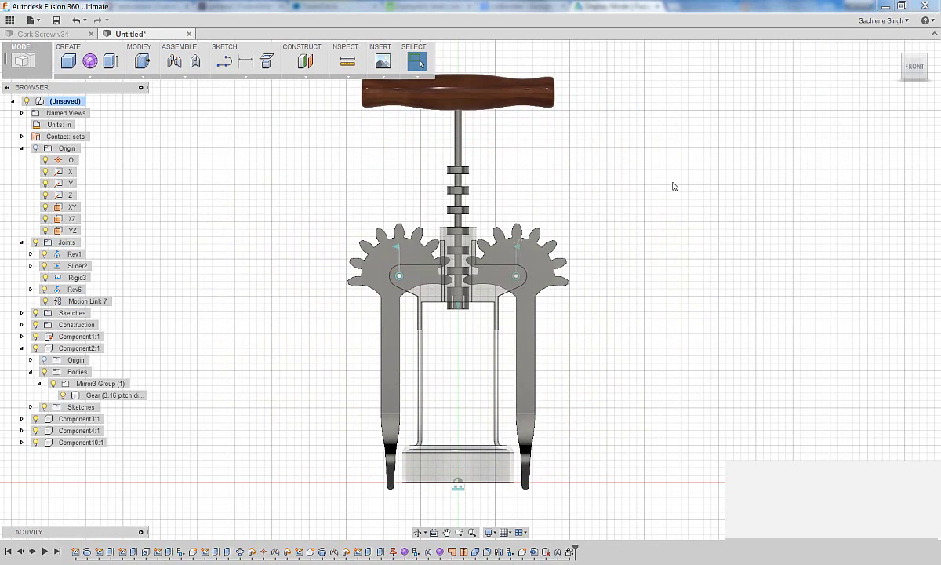